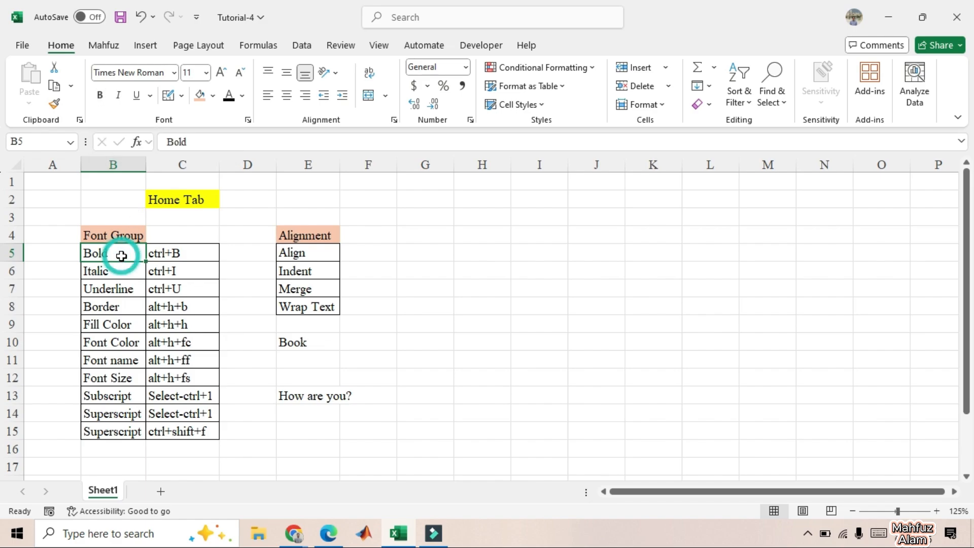
Apply bold formatting to the "Bold" text in cell B5 and take it off again, doing this twice
click(101, 97)
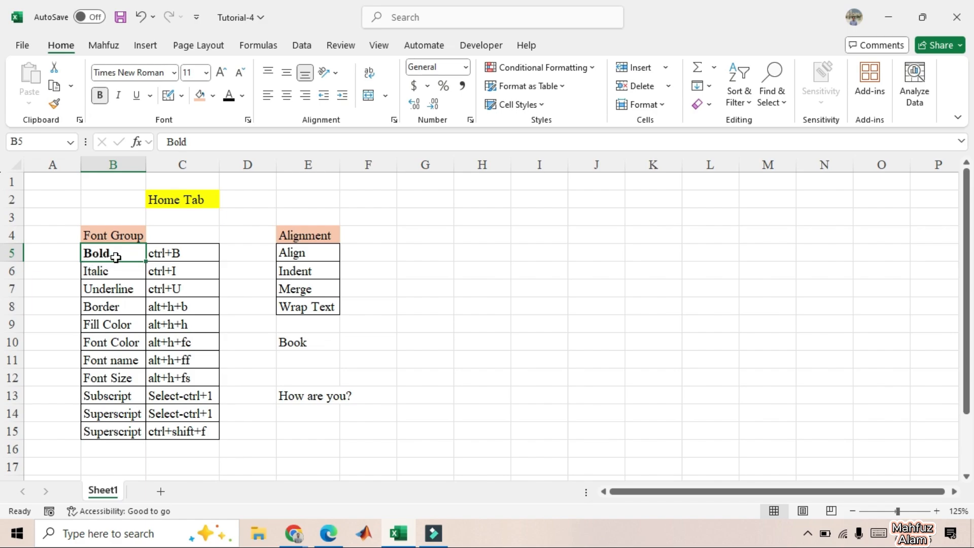
click(100, 95)
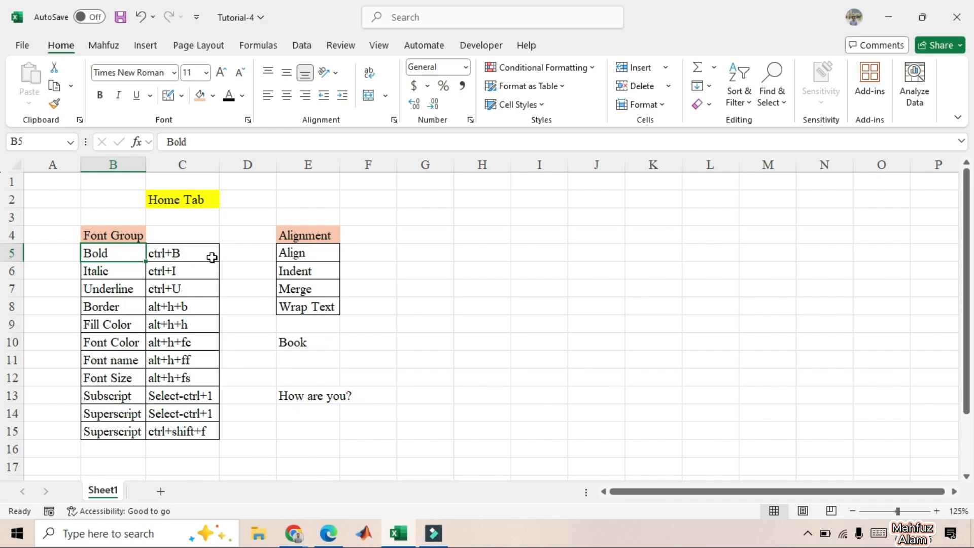
key(ctrl+b)
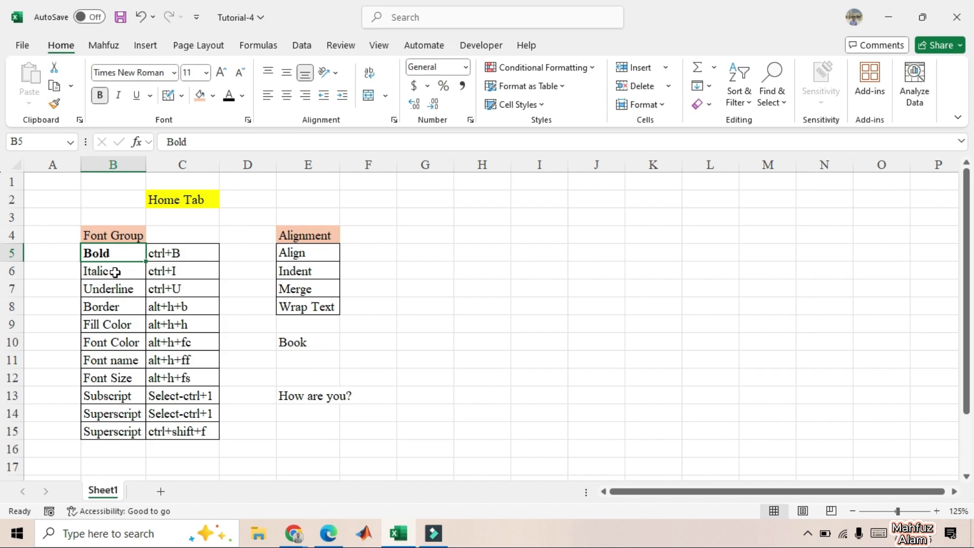
key(ctrl+b)
Make the "Italic" text in cell B6 italic and restore it to regular style
click(115, 272)
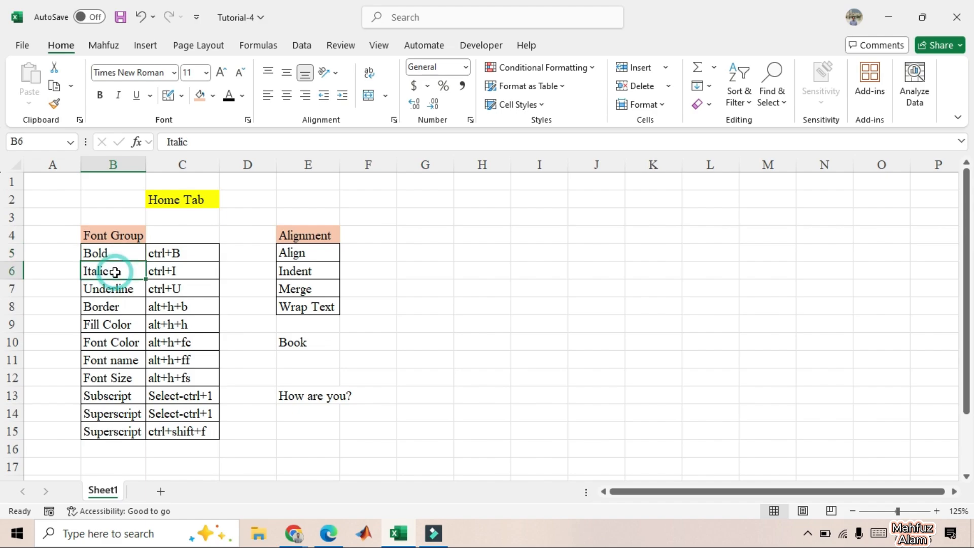
click(119, 96)
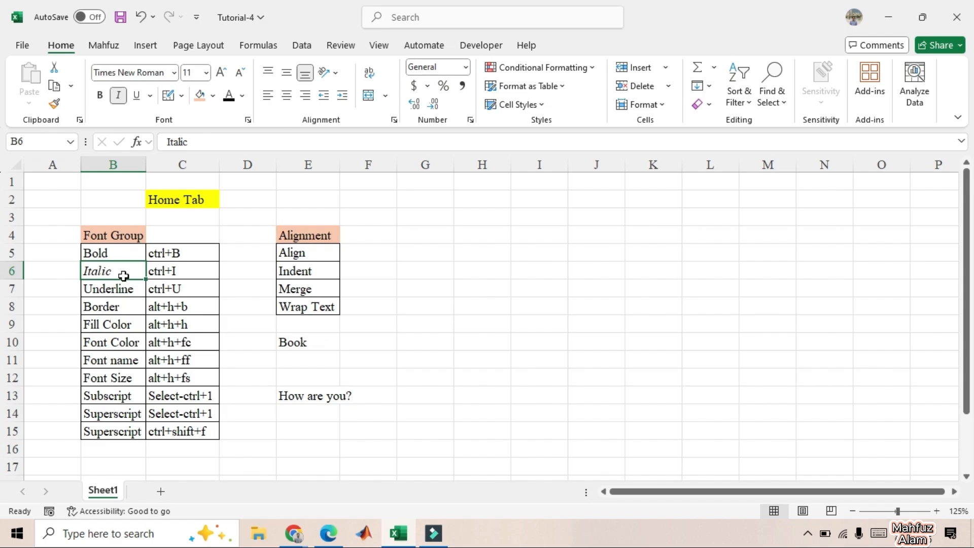
click(121, 96)
Italicize the "How are you?" text in cell E13 and remove the italics again
click(311, 398)
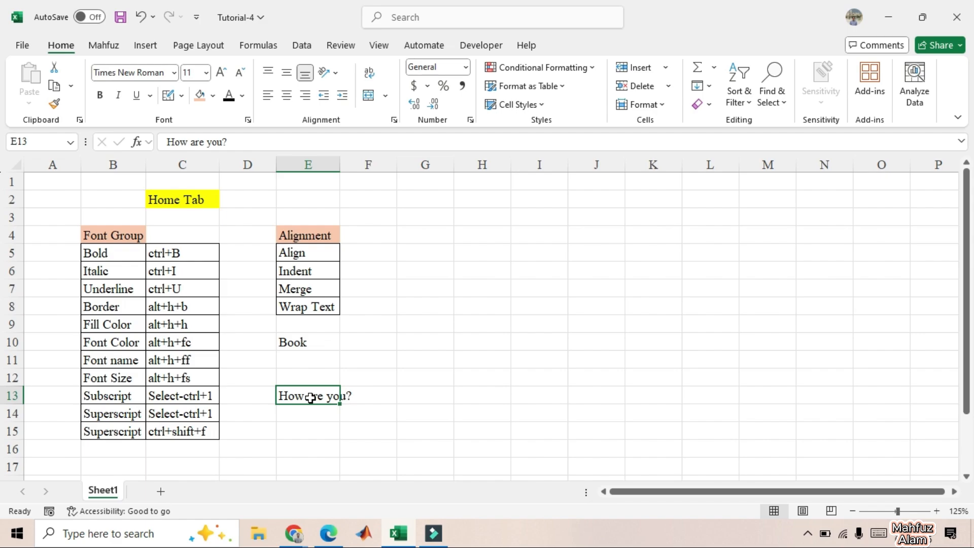
key(ctrl+i)
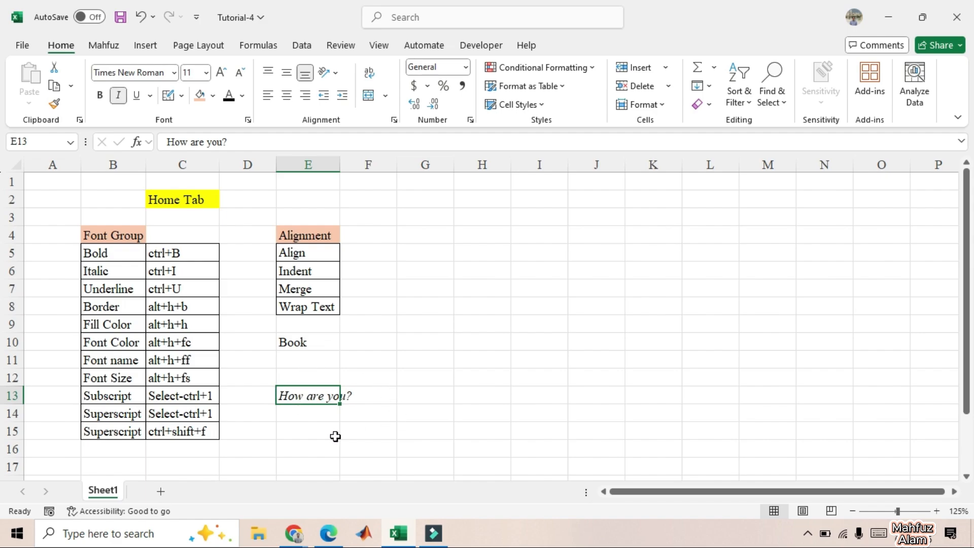
key(ctrl+i)
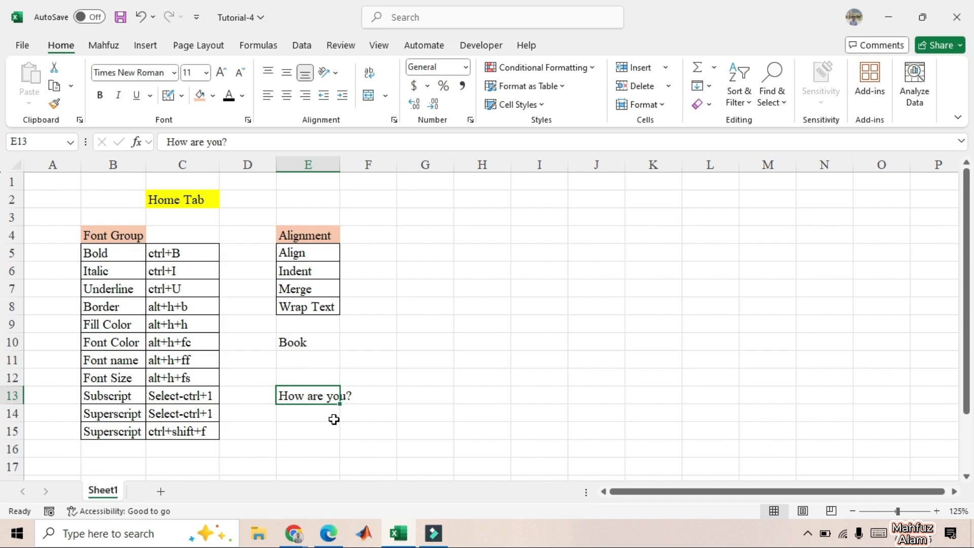
Underline the text in cell B7 with a single underline and switch it to Double Underline
click(112, 289)
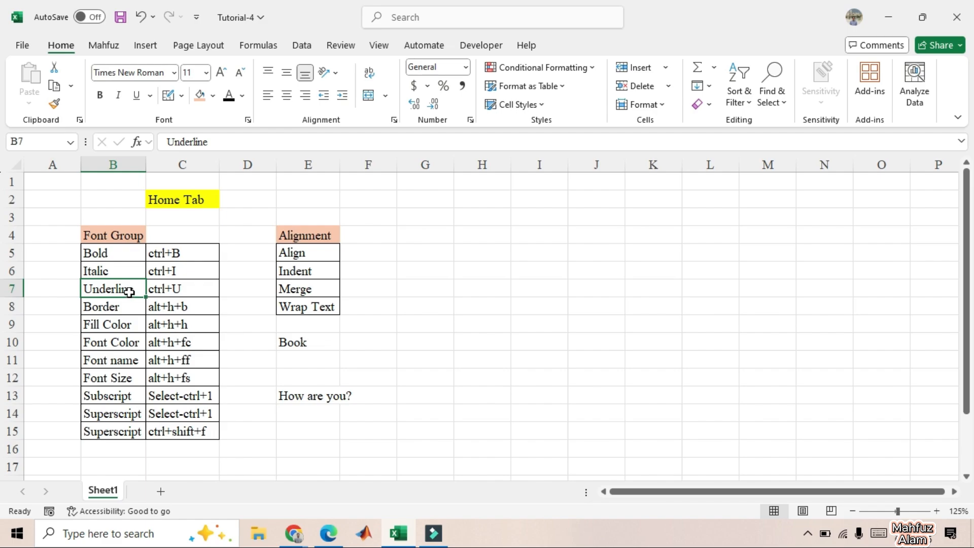
click(137, 97)
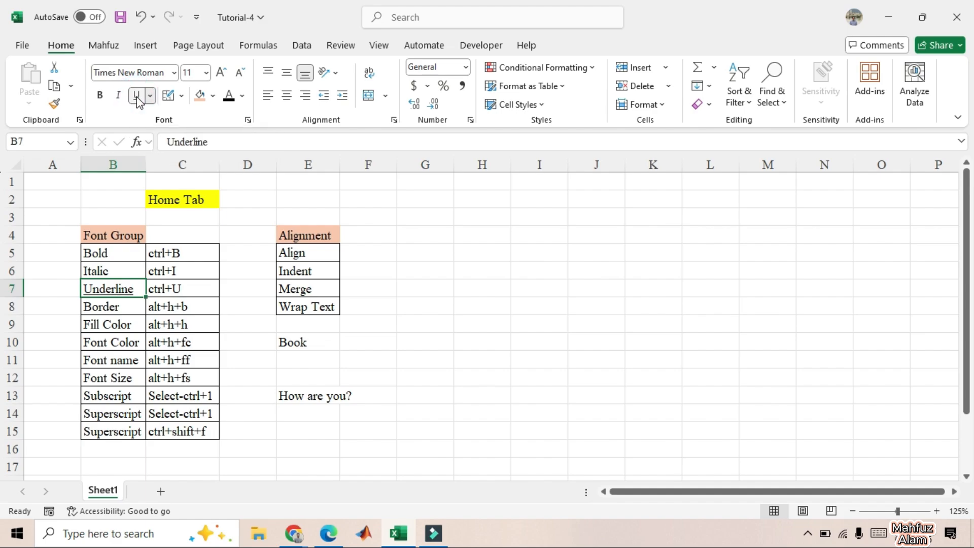
click(115, 324)
click(116, 287)
click(151, 95)
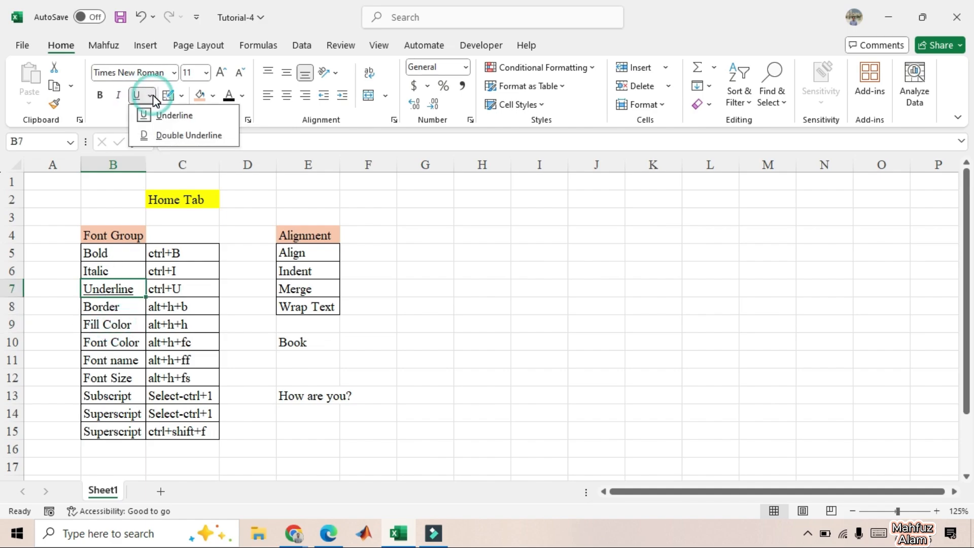
click(160, 137)
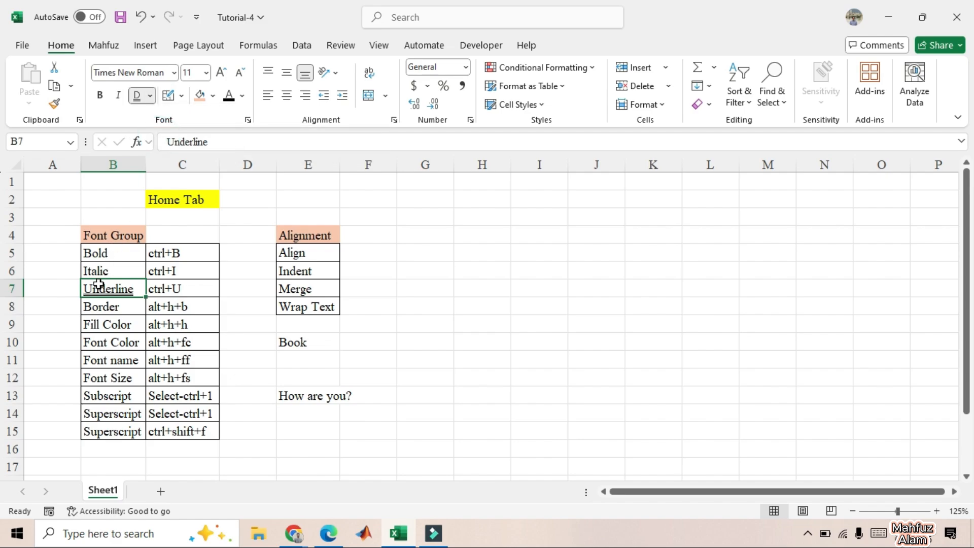
click(19, 288)
click(39, 349)
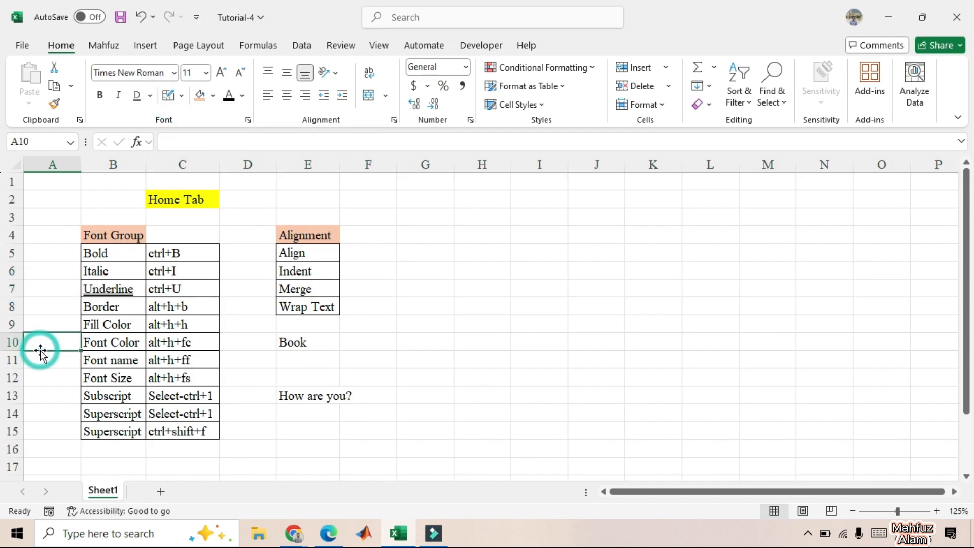
Remove the double underline from cell B7 and give its text a single underline instead
click(124, 287)
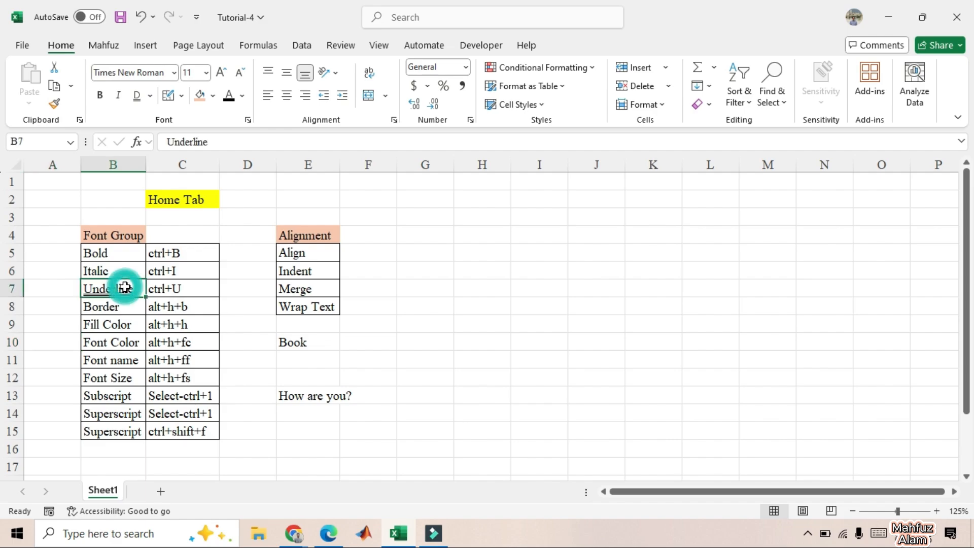
click(137, 97)
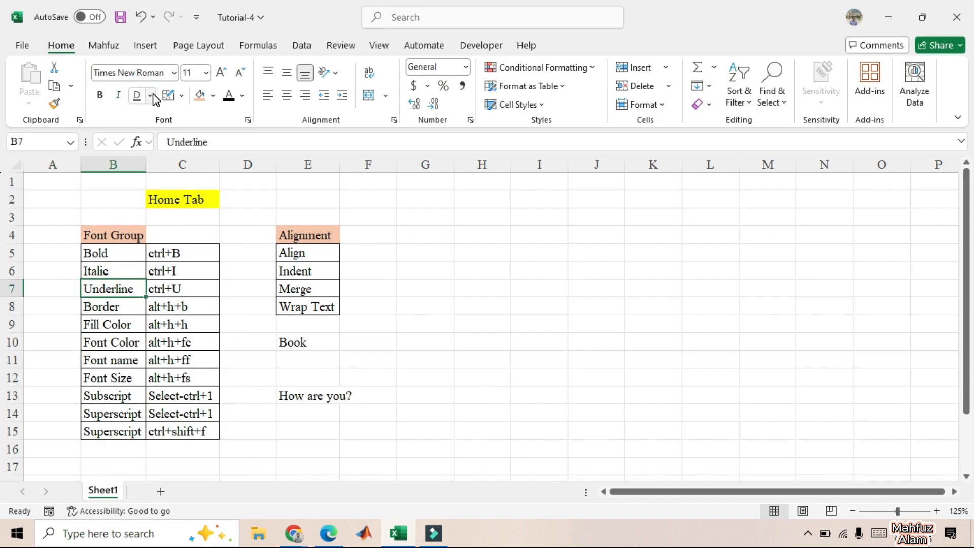
click(152, 95)
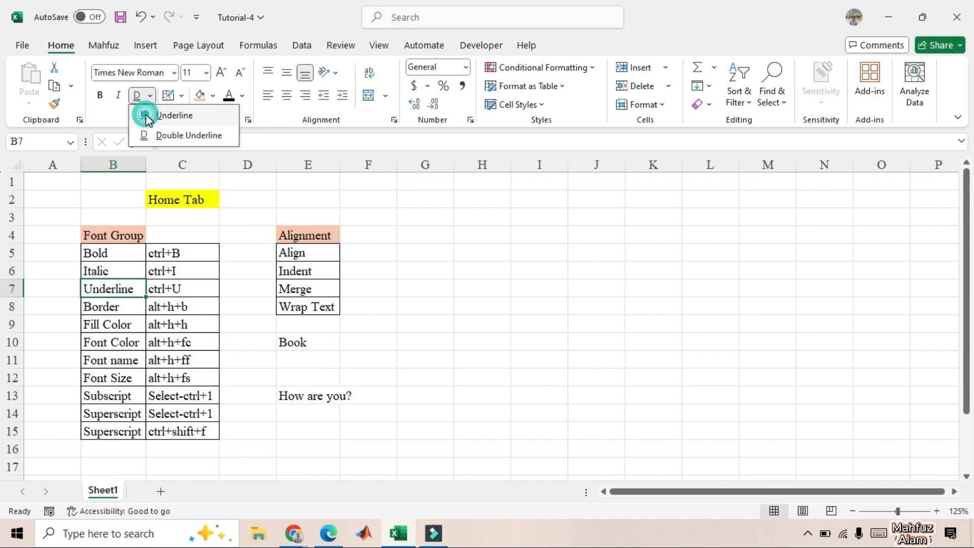
click(144, 114)
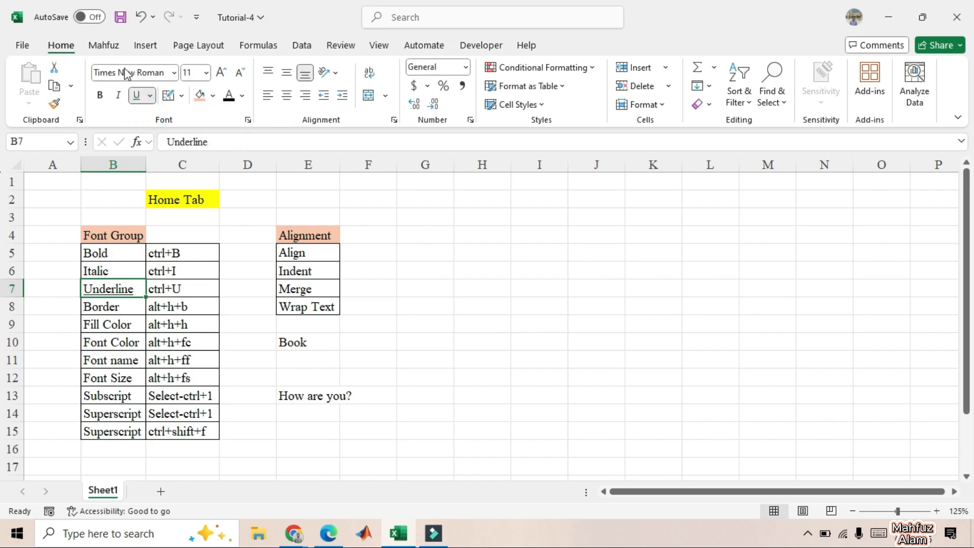
click(133, 95)
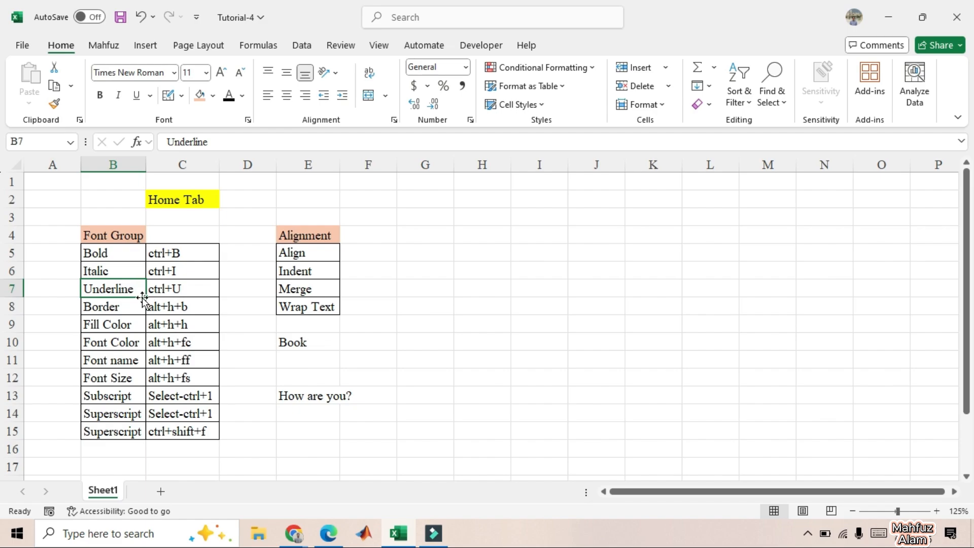
key(ctrl+u)
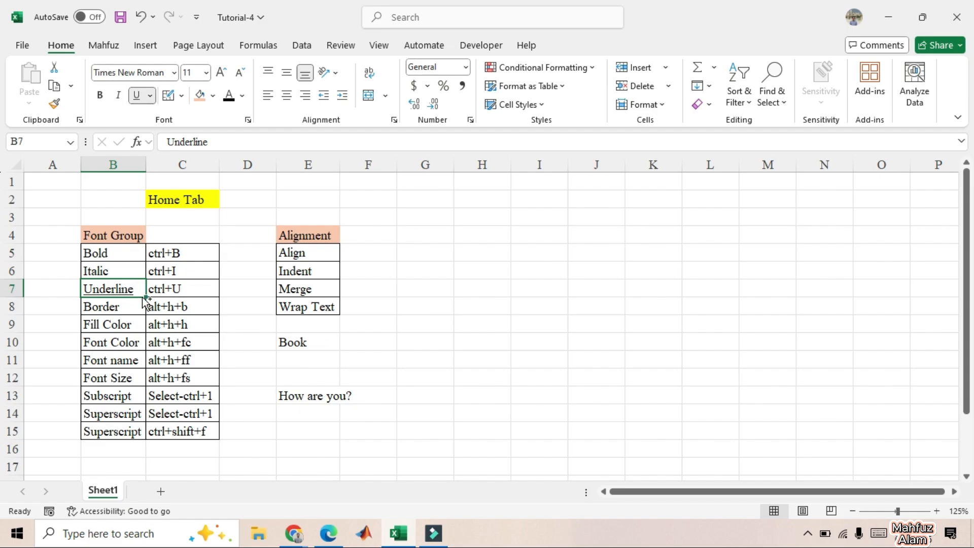
Remove every border from the Font Group table in B5:C15 using No Border
click(125, 310)
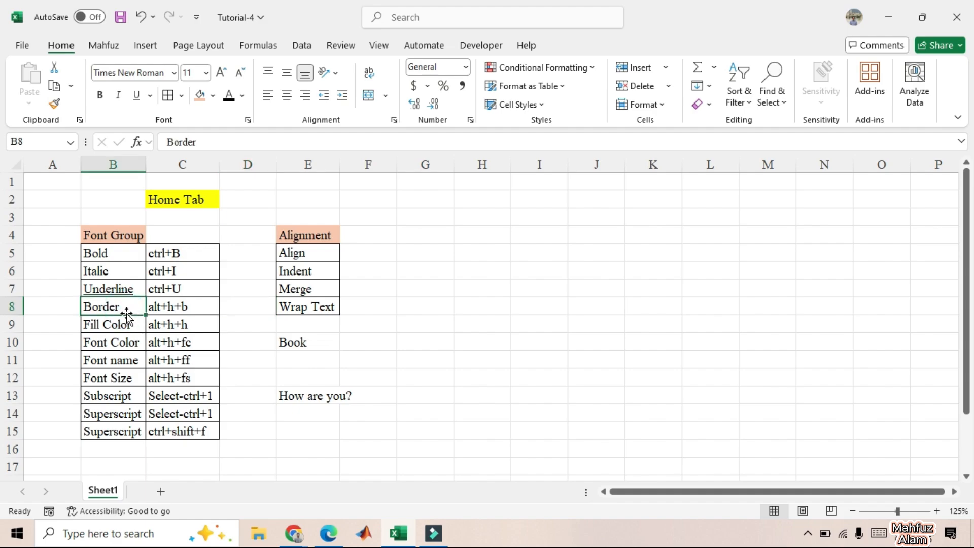
click(70, 269)
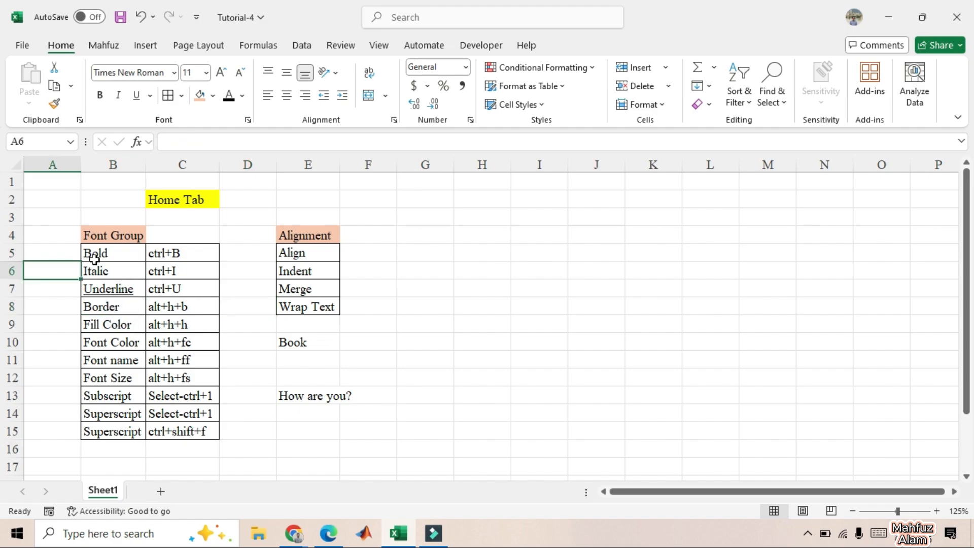
drag(86, 252, 168, 433)
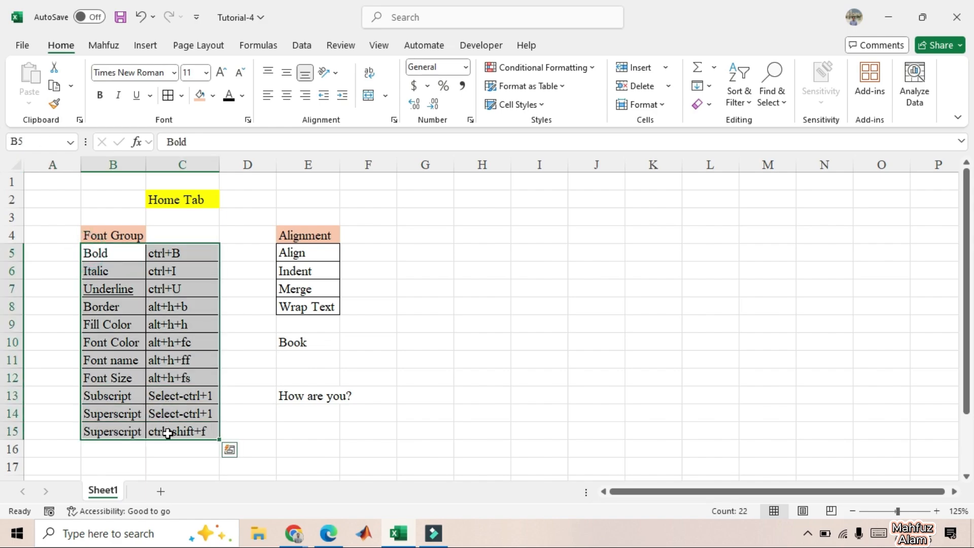
click(182, 95)
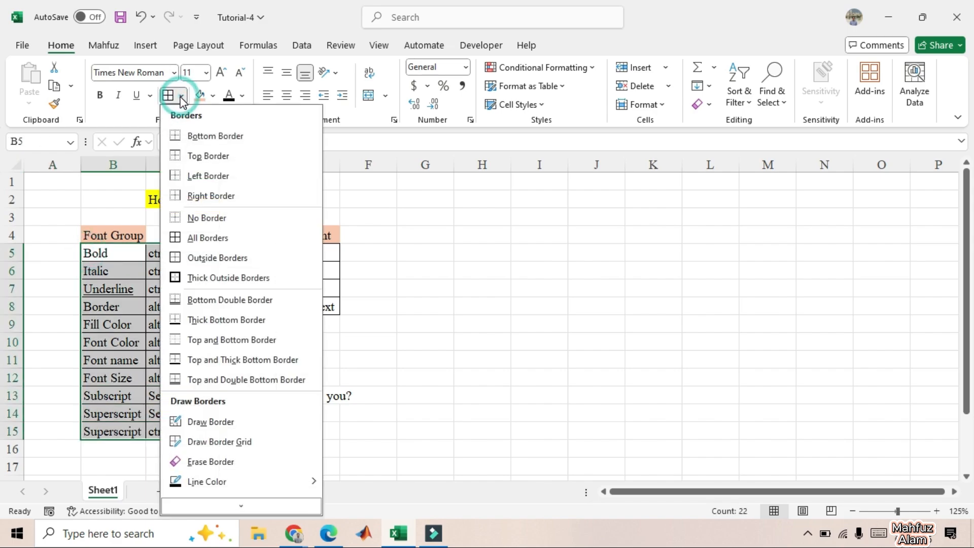
click(208, 218)
click(58, 295)
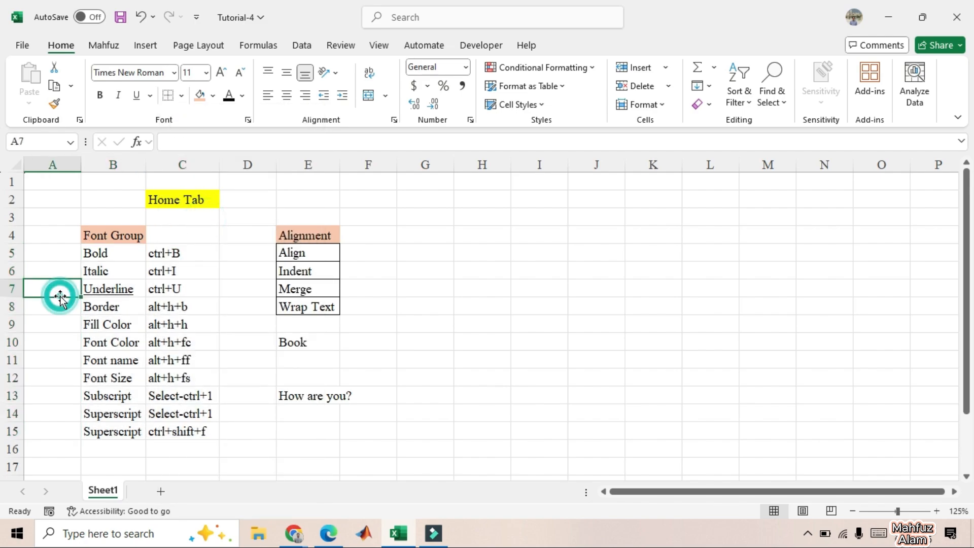
click(185, 430)
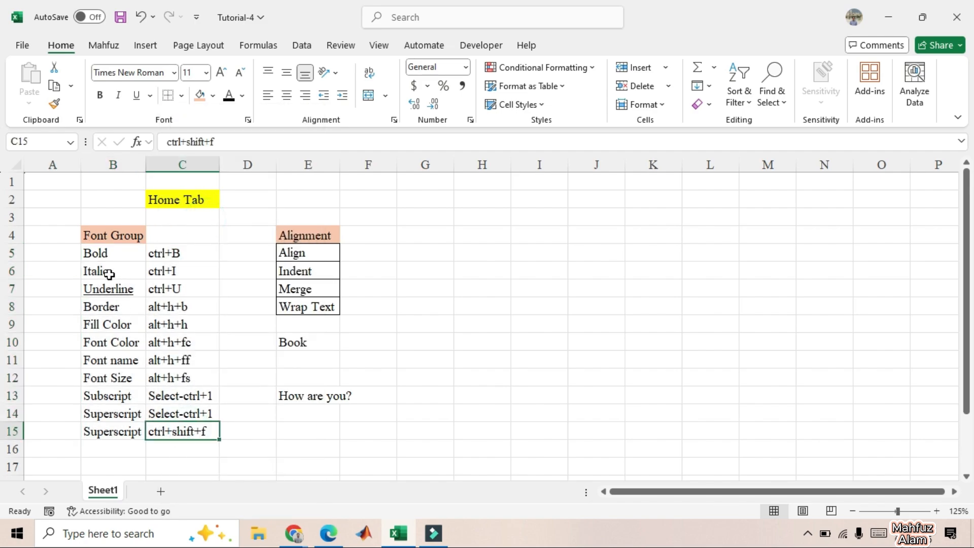
Apply All Borders to the borderless Font Group table in B5:C15
drag(92, 255, 168, 427)
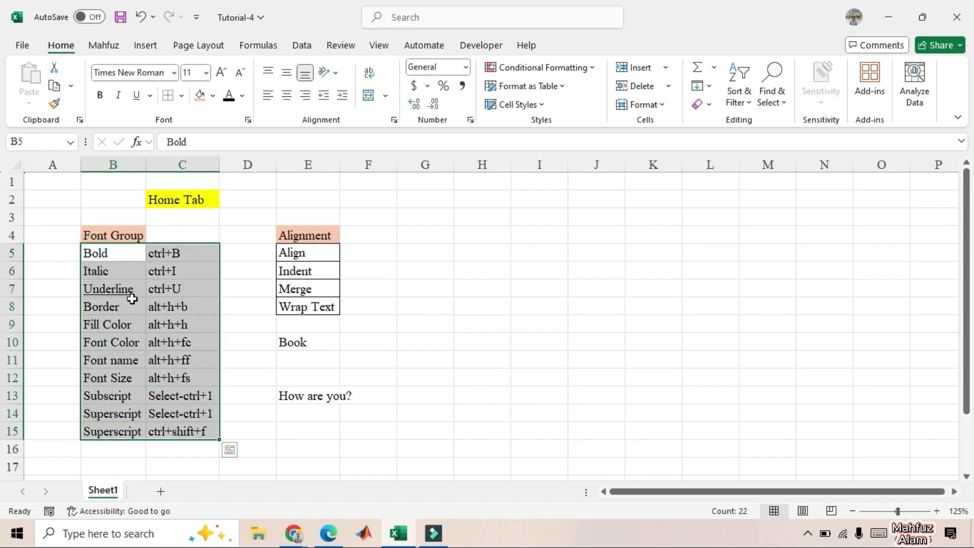
click(182, 95)
click(208, 242)
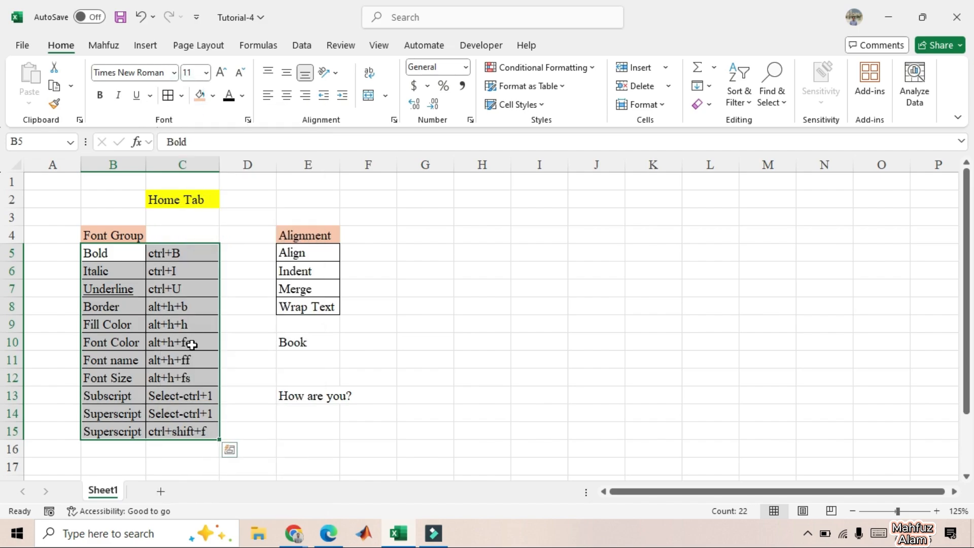
click(172, 456)
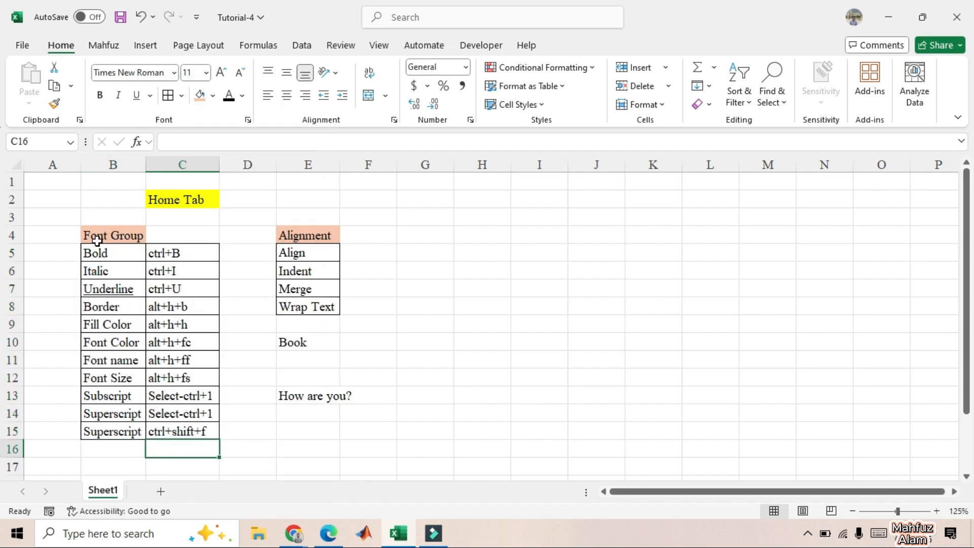
Add Thick Outside Borders around the Font Group table in B5:C15
drag(96, 252, 182, 429)
click(181, 96)
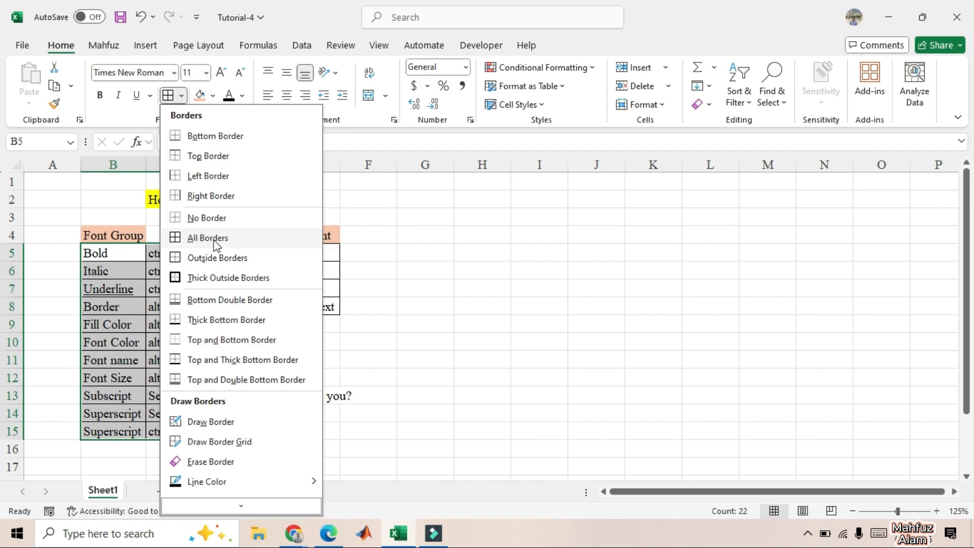
click(226, 278)
click(200, 359)
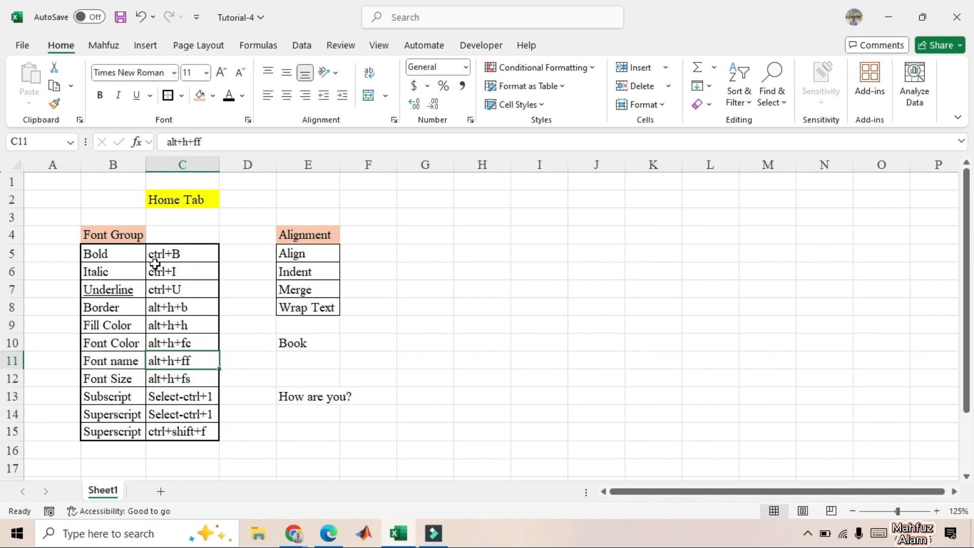
Replace the thick outline of the Font Group table in B5:C15 with regular All Borders
drag(93, 254, 188, 426)
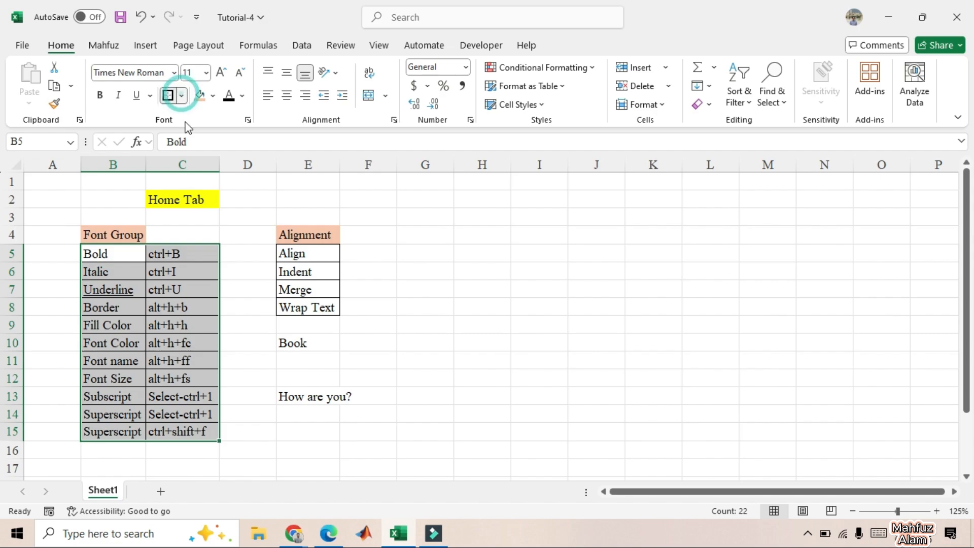
click(181, 95)
click(194, 241)
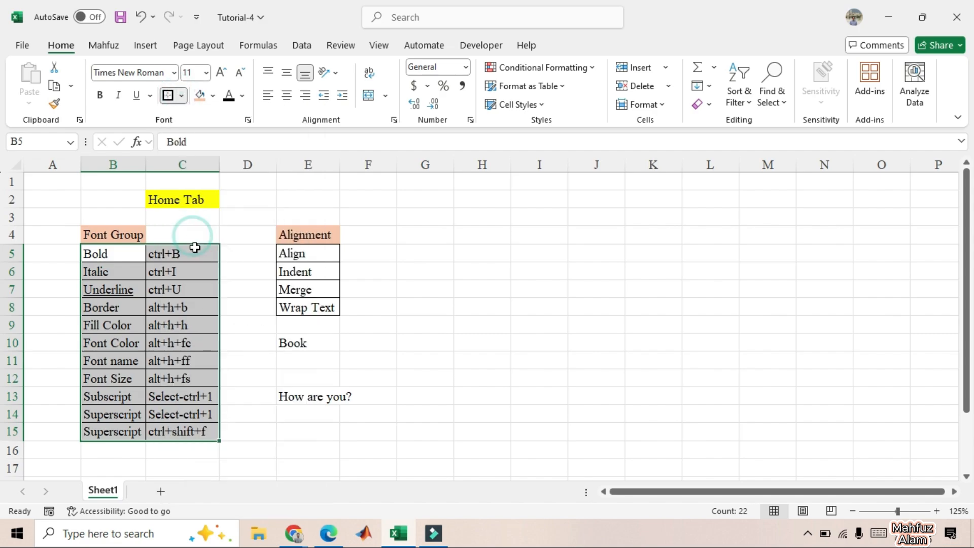
click(223, 347)
click(152, 424)
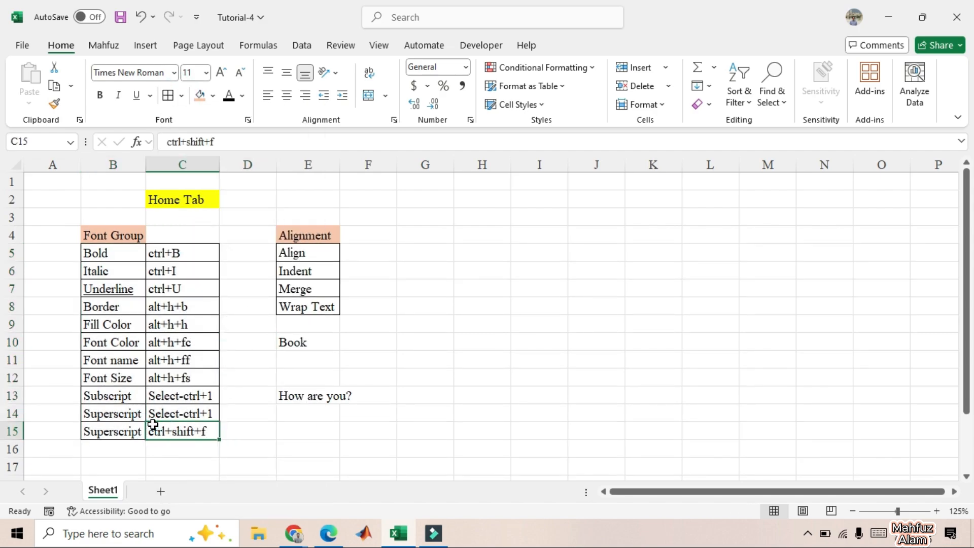
Reapply All Borders to the whole Font Group table in B5:C15
drag(101, 253, 184, 430)
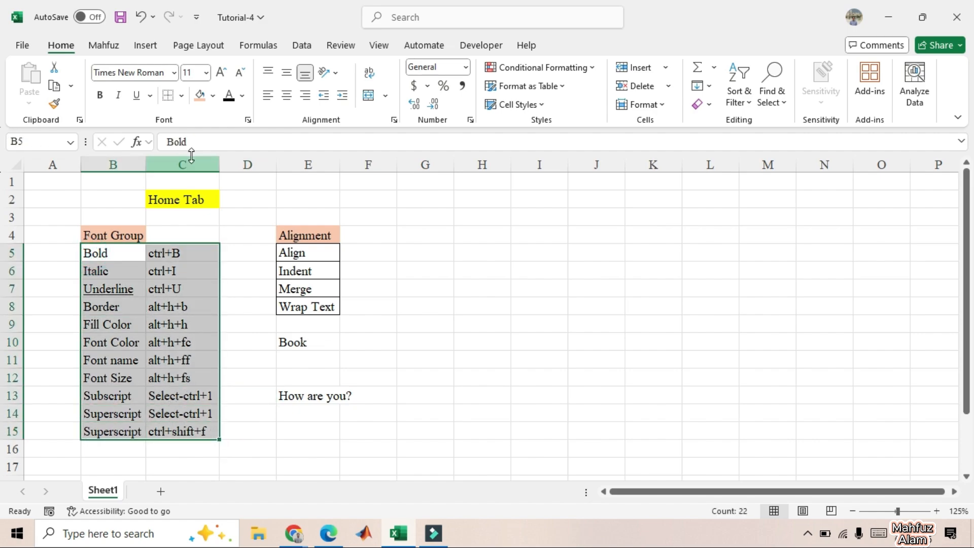
key(alt)
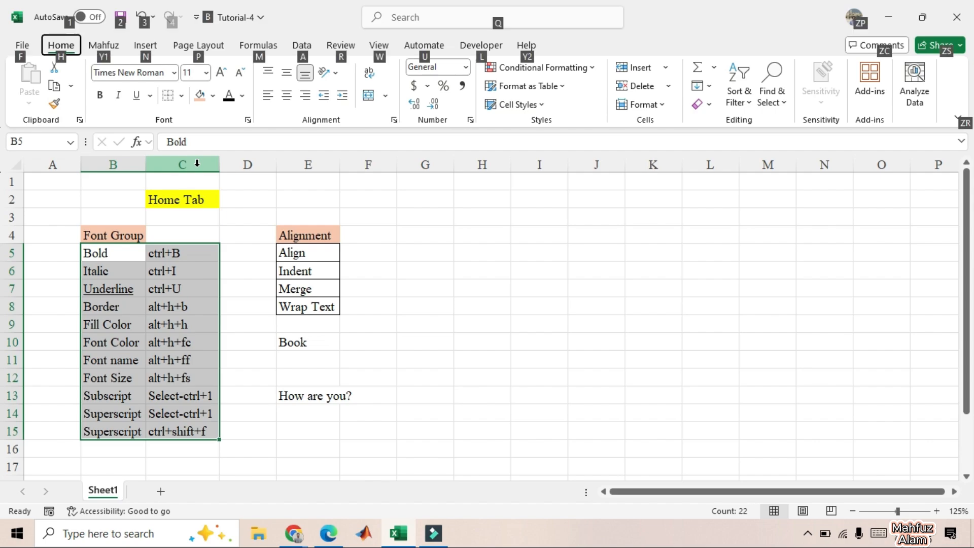
key(h)
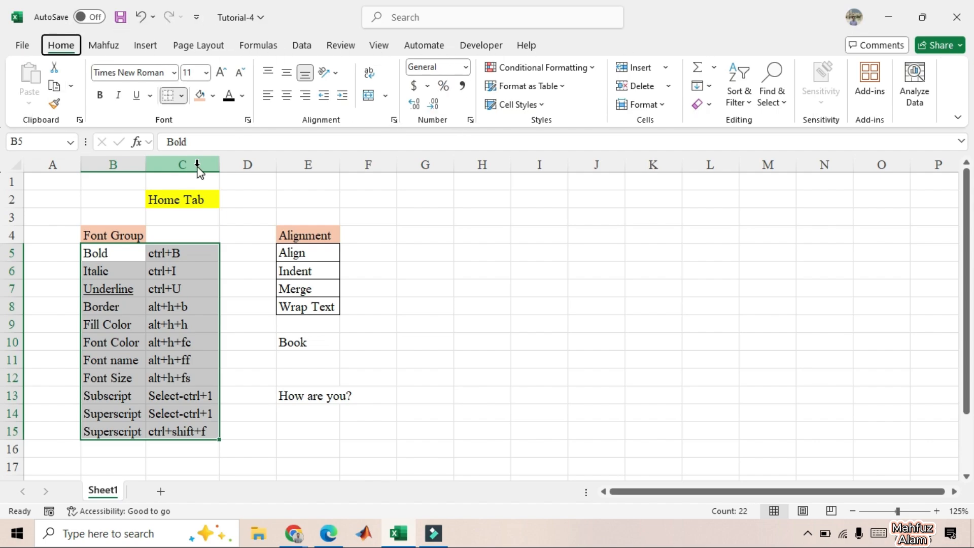
key(b)
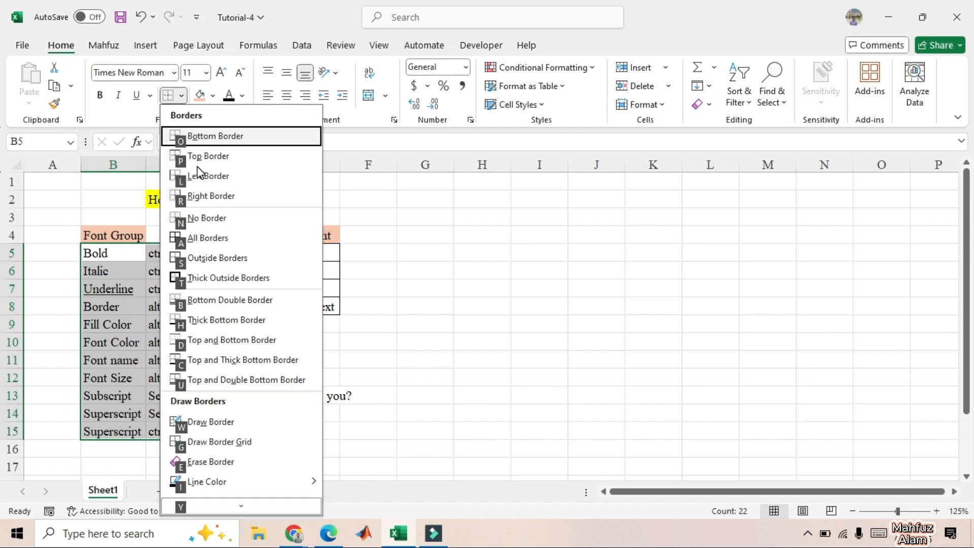
key(a)
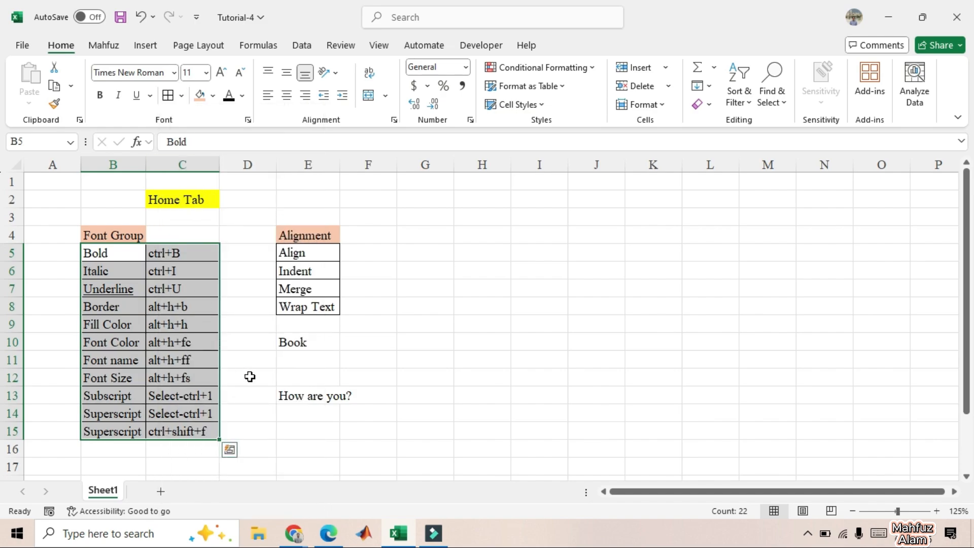
click(249, 376)
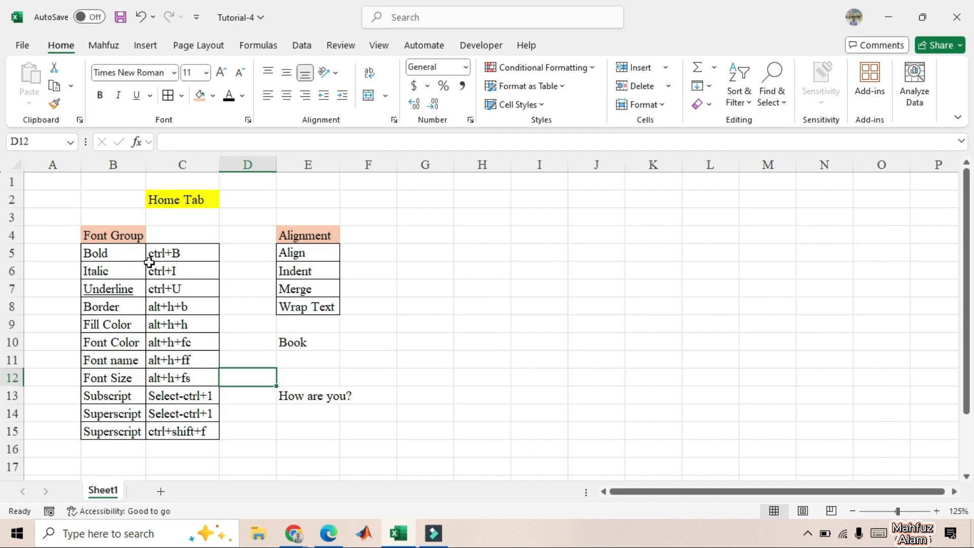
Fill the Fill Color cell B9 with a light blue theme color
click(114, 317)
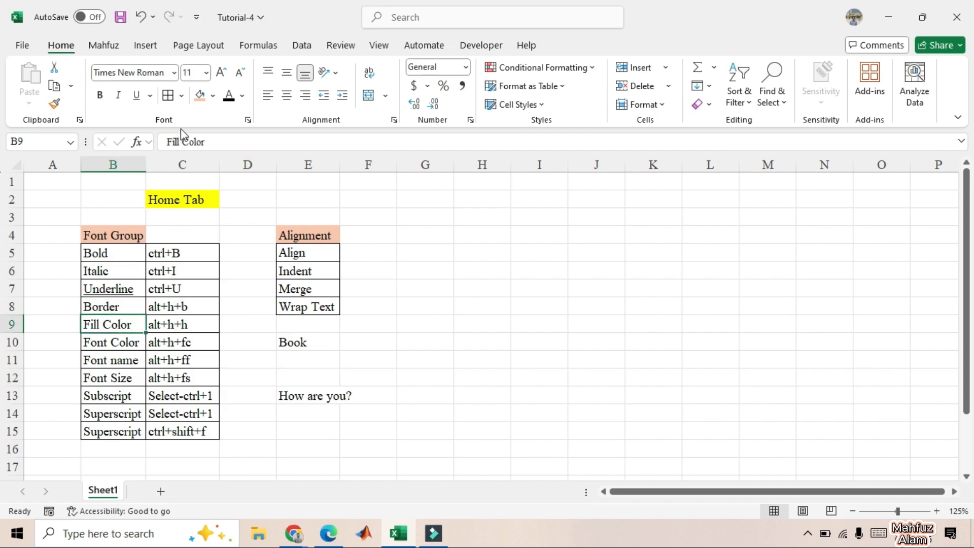
click(213, 95)
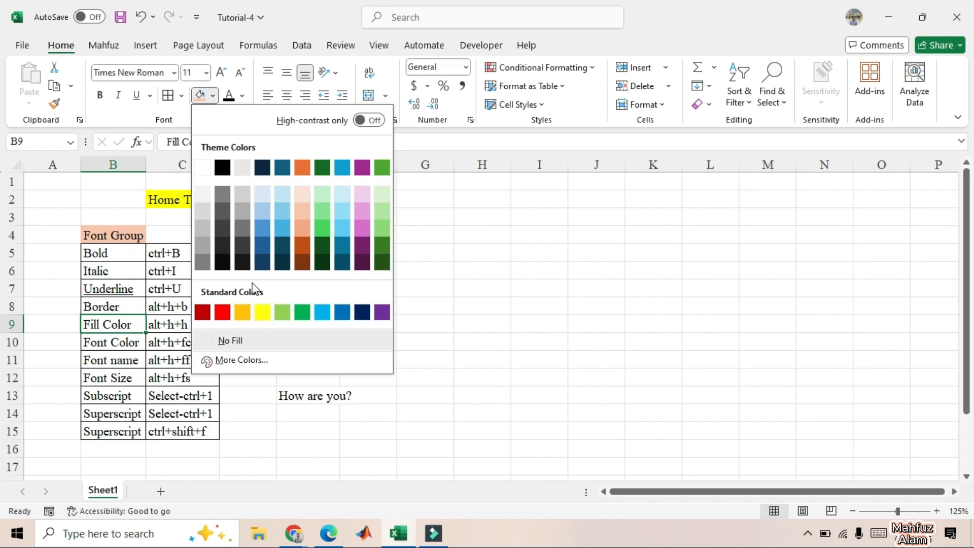
click(261, 211)
click(126, 372)
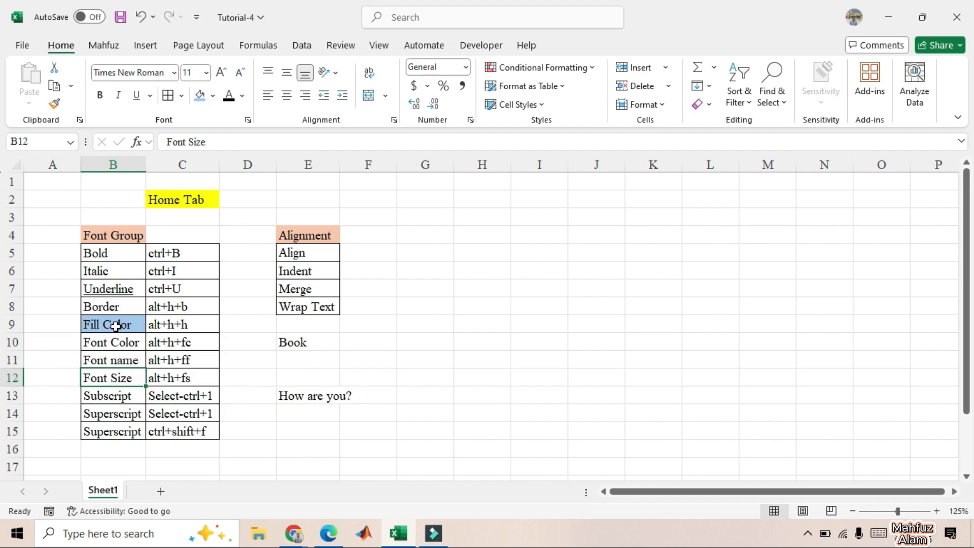
Change the fill of cell B9 to a pinkish red picked from the standard palette of More Colors
click(122, 323)
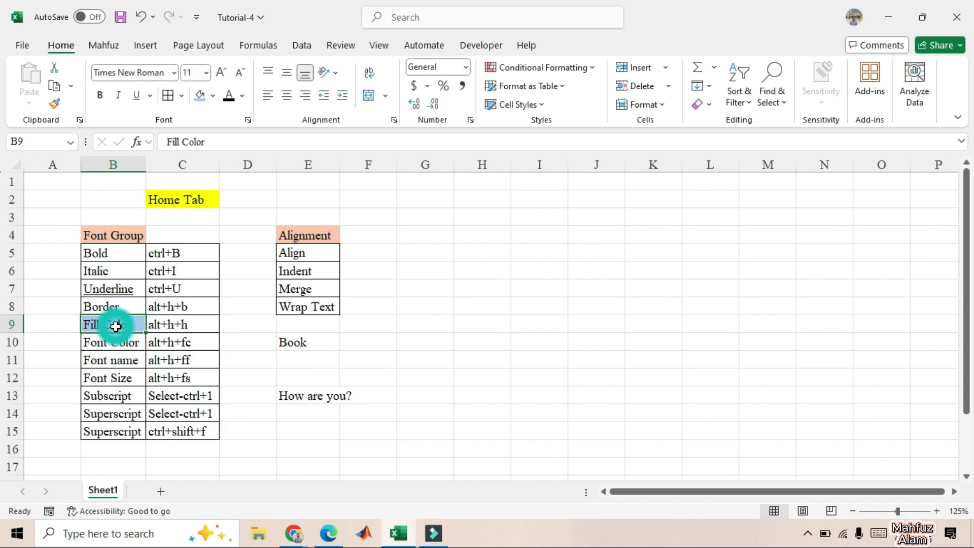
click(212, 95)
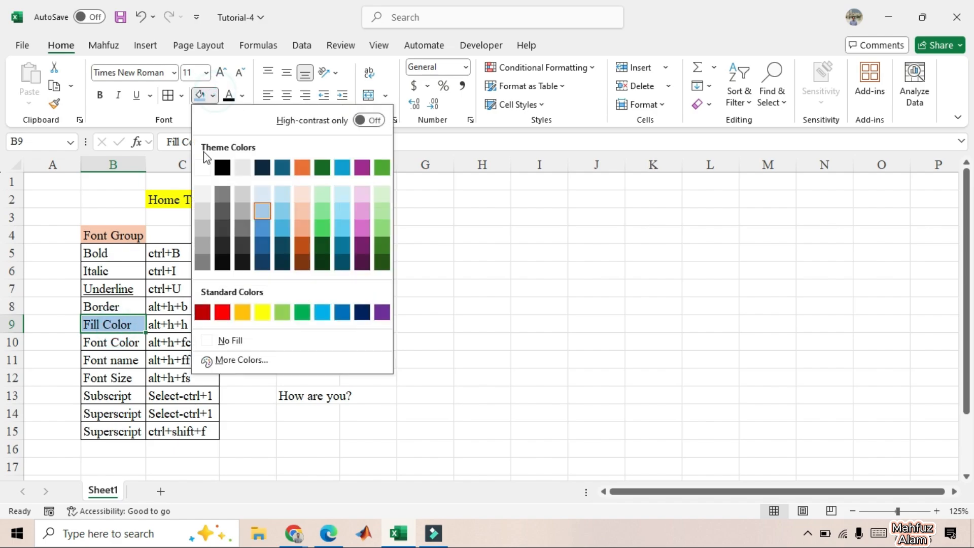
click(229, 360)
click(141, 144)
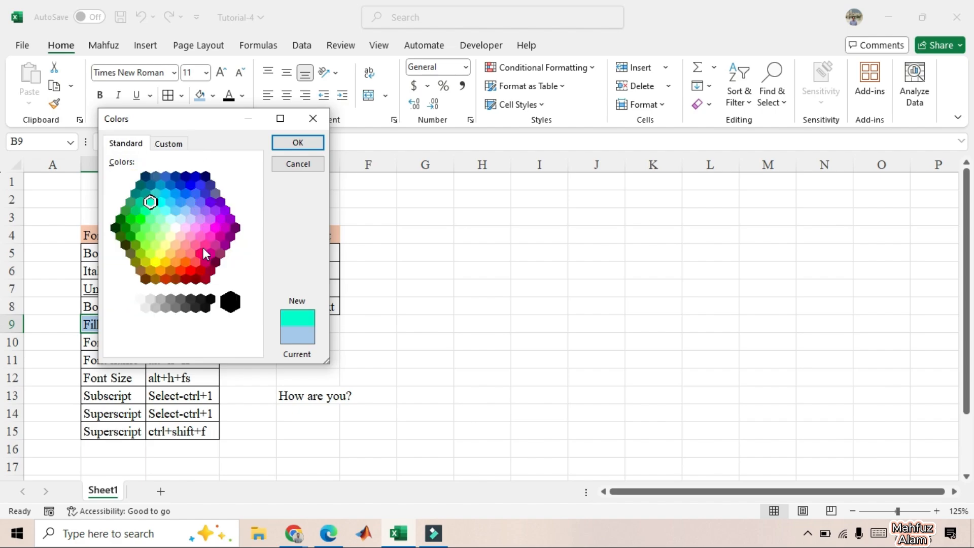
click(199, 253)
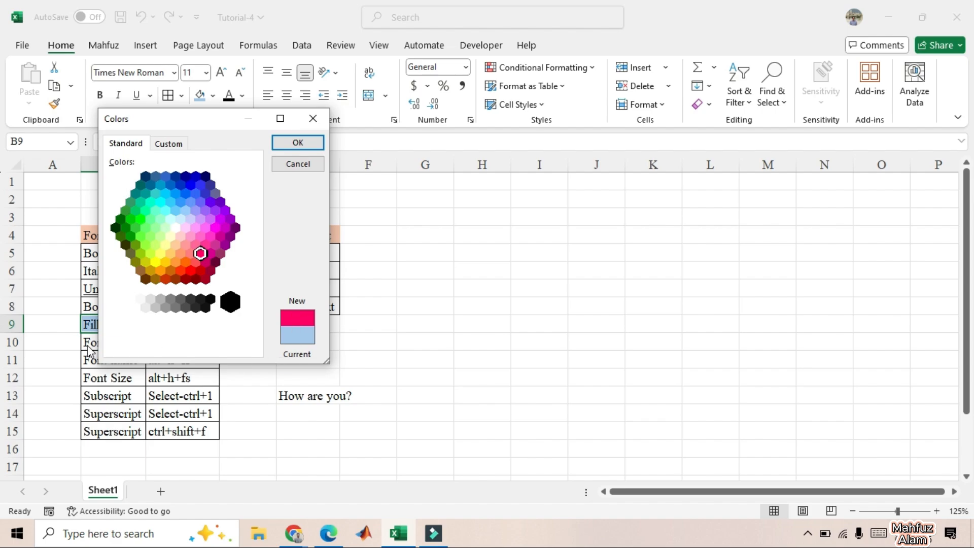
click(303, 143)
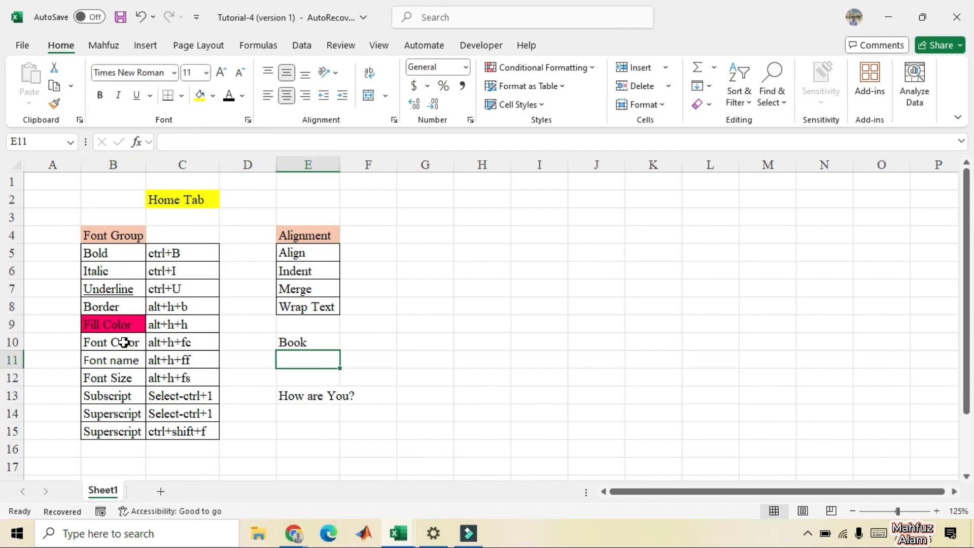
Set the font color of the Font Color cell B10 to yellow from the standard palette of More Colors
click(123, 343)
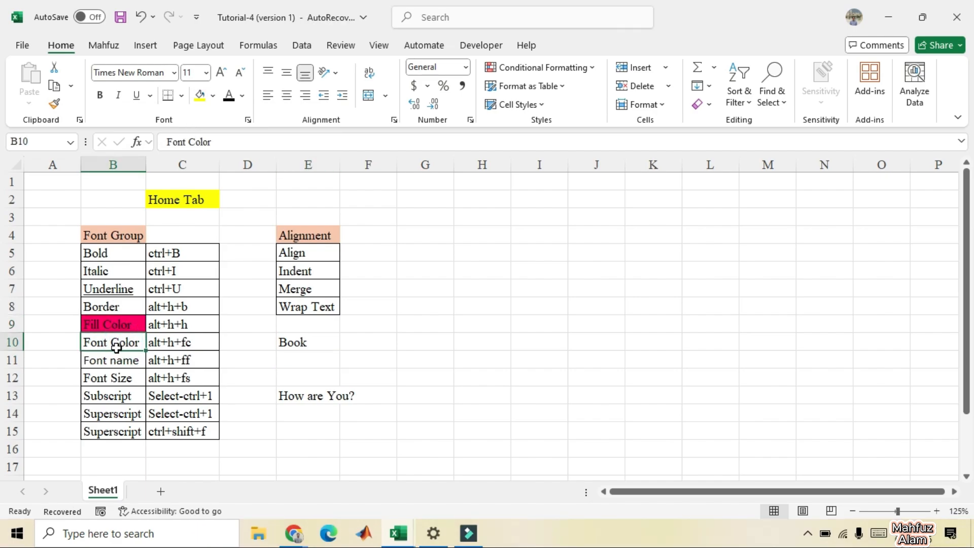
click(243, 96)
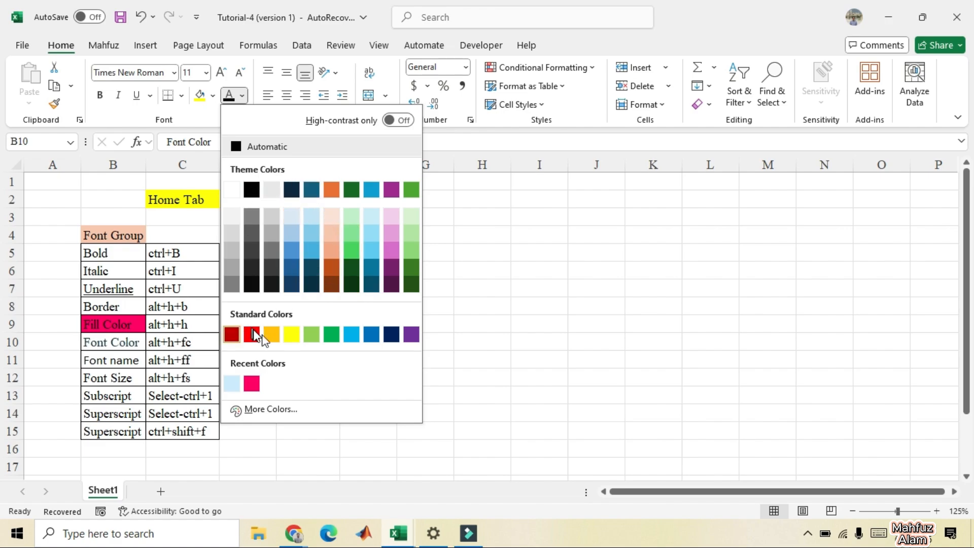
click(281, 412)
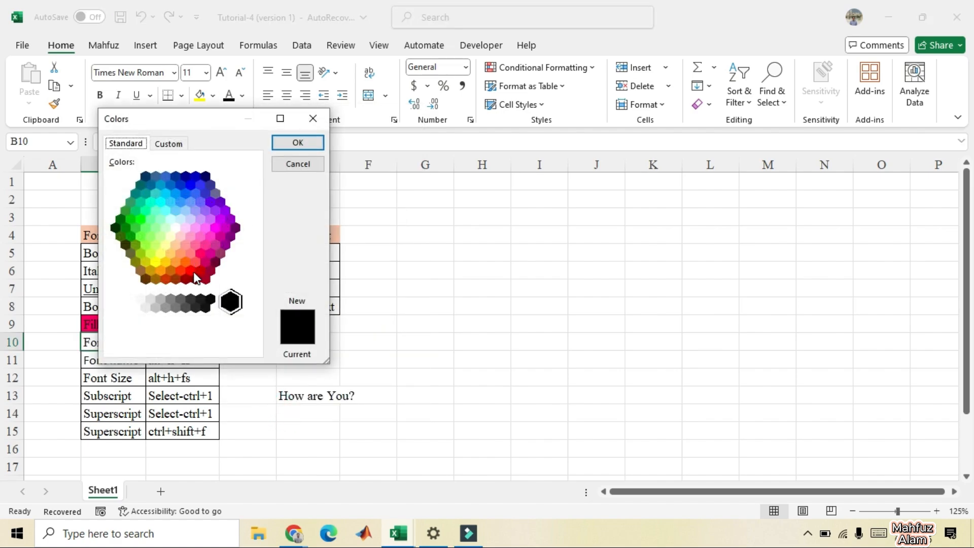
click(192, 273)
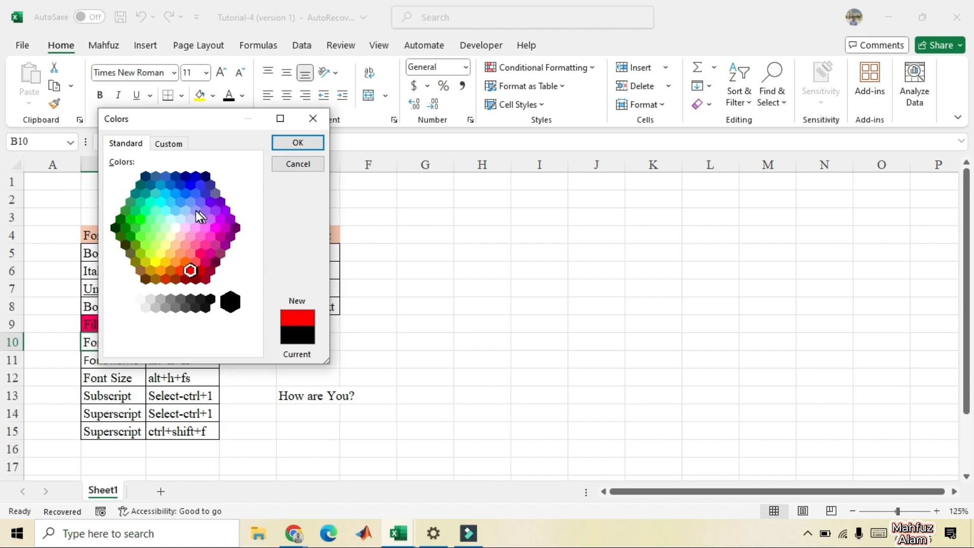
click(156, 262)
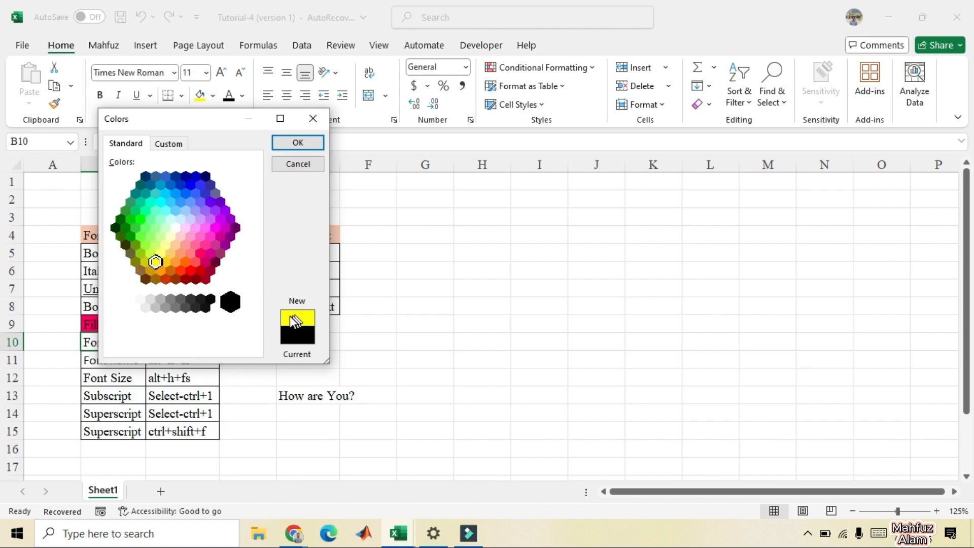
click(314, 144)
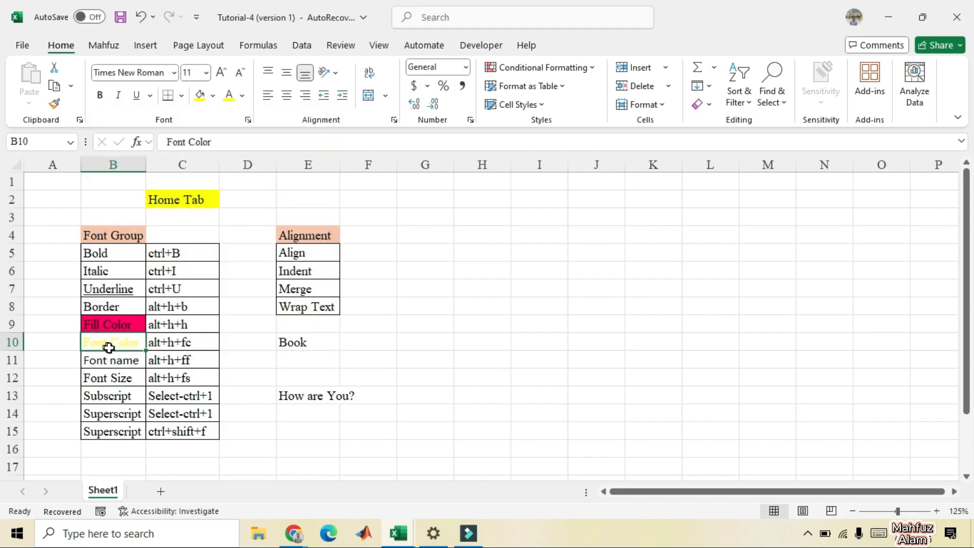
Change the text in cell B10 to a light blue theme color
click(239, 100)
click(242, 95)
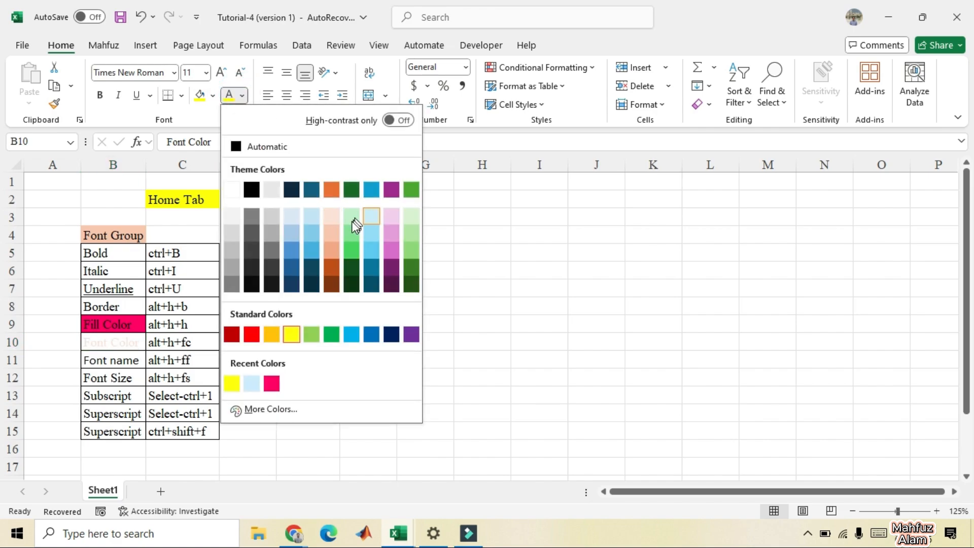
click(310, 249)
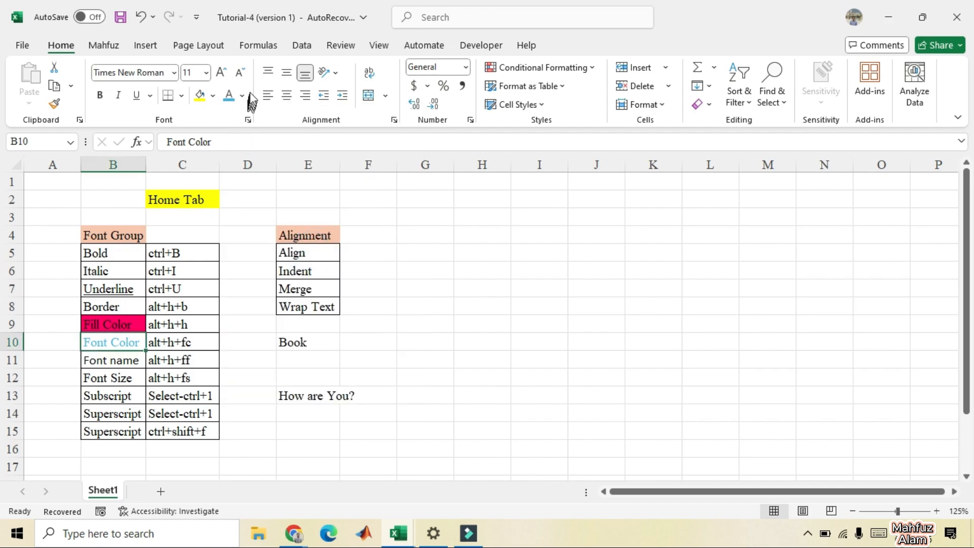
Set the font color of the alt+h+fc text in cell C10 to a dark blue theme color
click(179, 343)
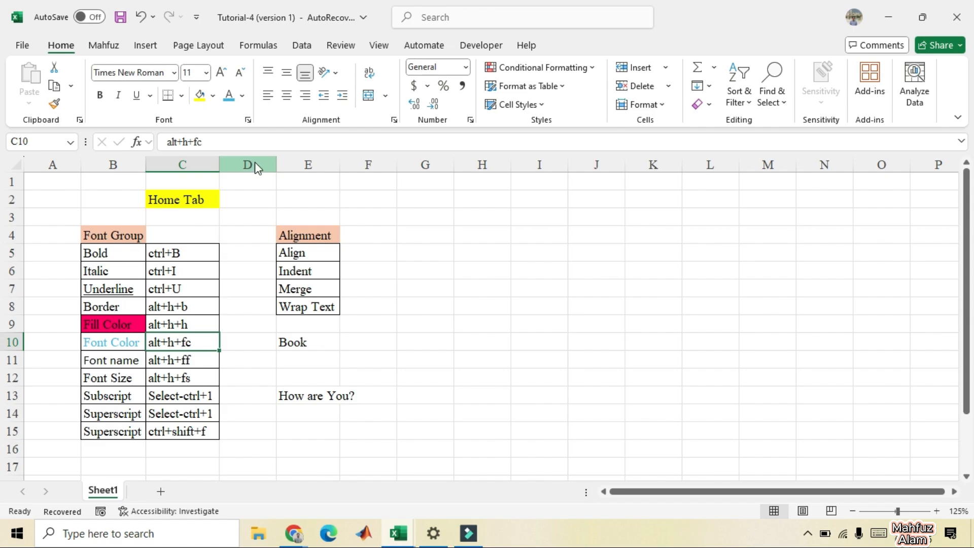
key(alt)
key(h)
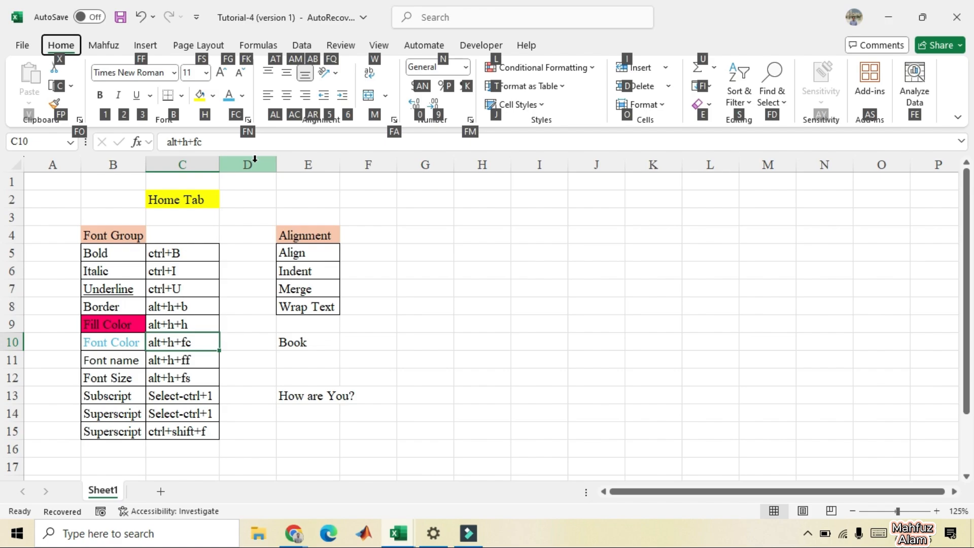
key(f)
key(c)
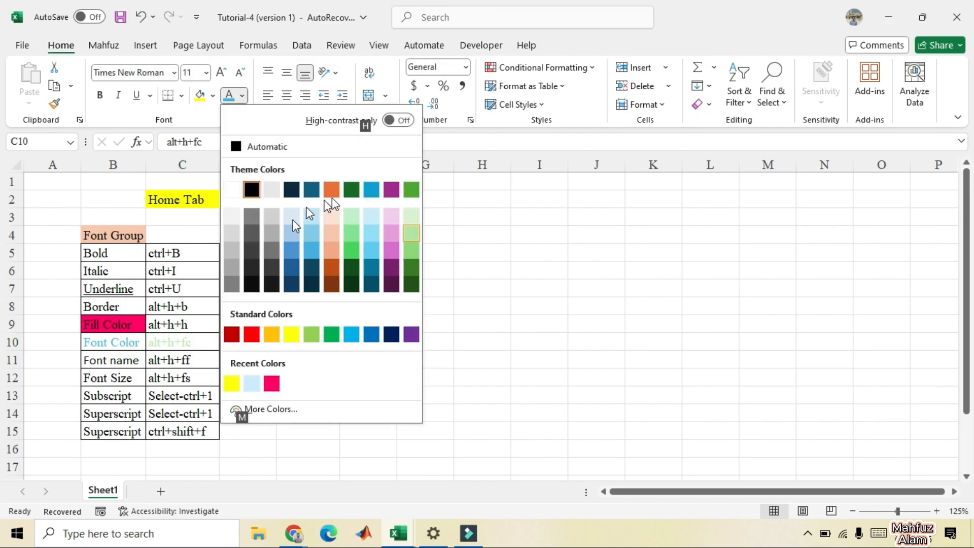
click(311, 274)
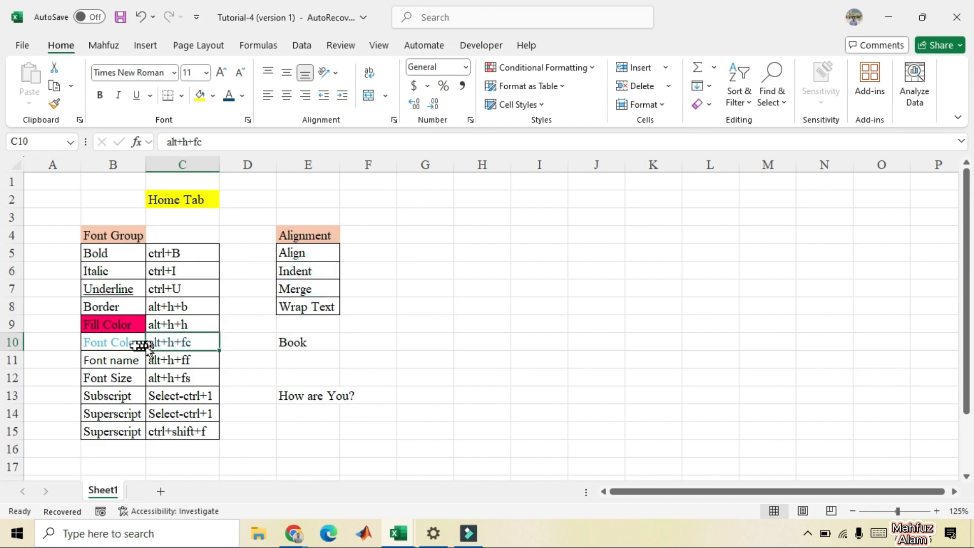
click(115, 345)
click(172, 343)
Change the font of the Font name cell B11 to ADLaM Display
click(100, 364)
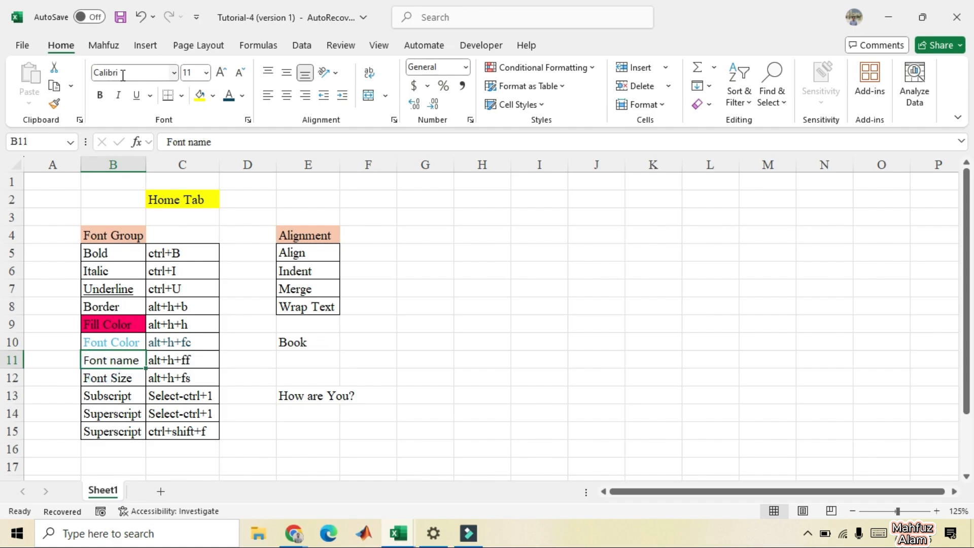
click(173, 72)
scroll(147, 156, up, 15)
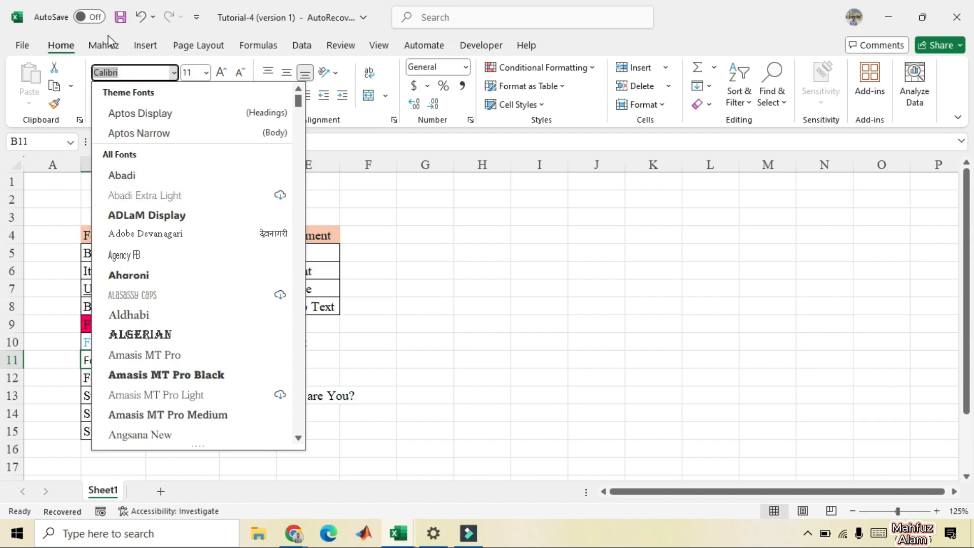
scroll(161, 154, down, 15)
scroll(161, 157, up, 15)
click(153, 215)
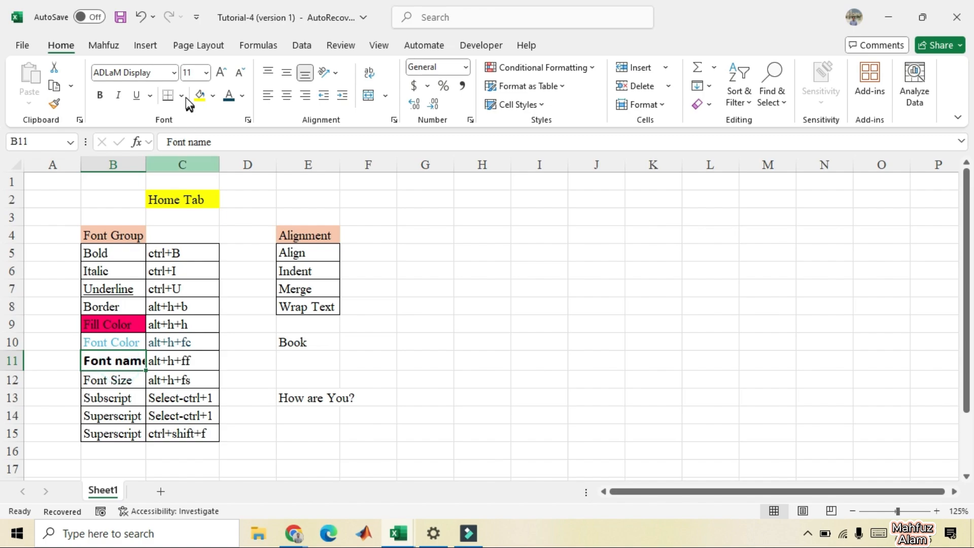
Set the font of cell B11 to Times New Roman by entering its name
click(158, 73)
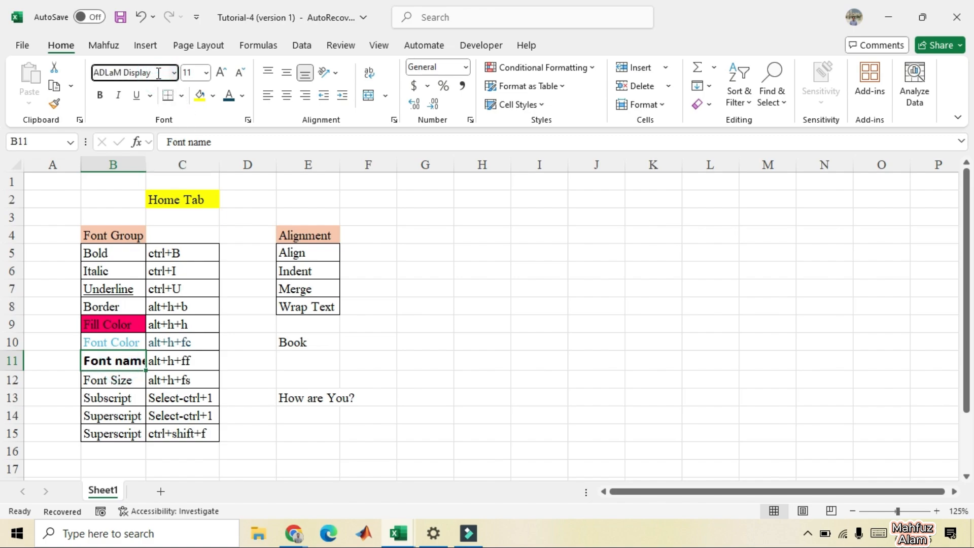
key(BackSpace)
key(BackSpace)
key(BackSpace)
key(BackSpace)
key(BackSpace)
key(BackSpace)
key(BackSpace)
key(BackSpace)
key(BackSpace)
key(BackSpace)
text(Times New Roman)
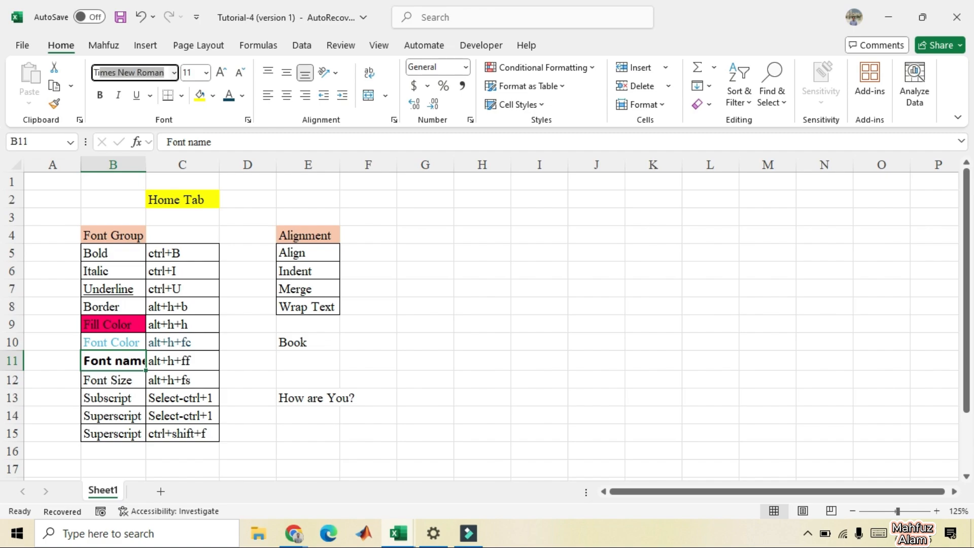
key(Return)
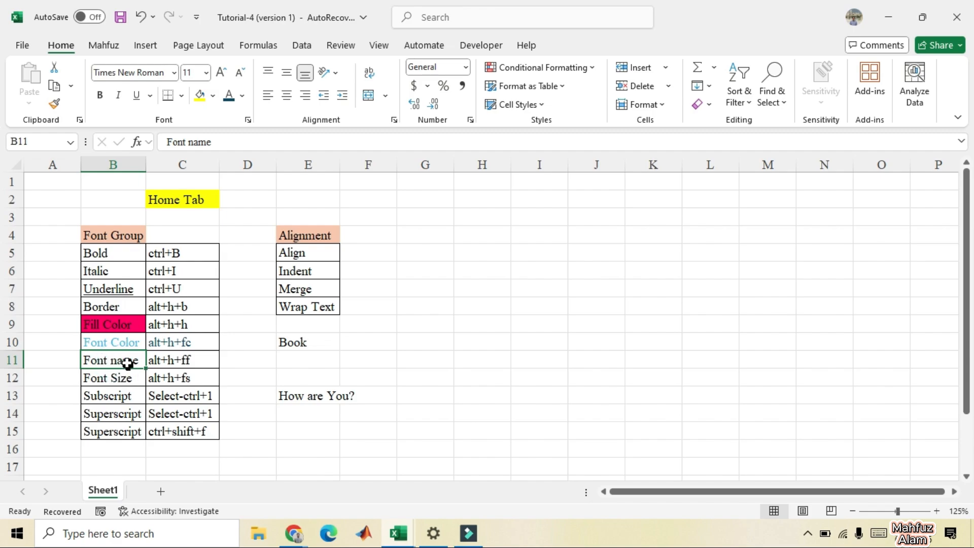
Open the list of available fonts for the Font name cell B11 and close it without choosing one
key(alt)
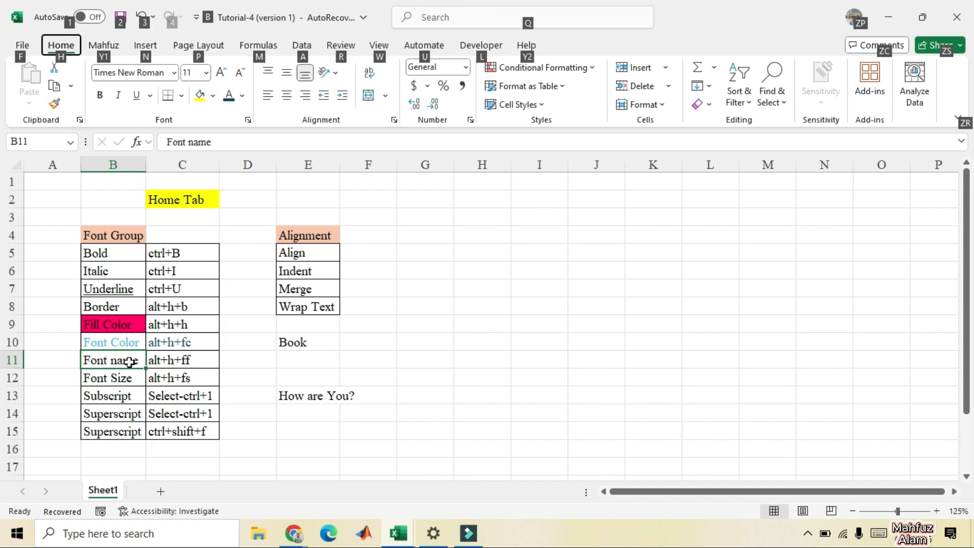
key(h)
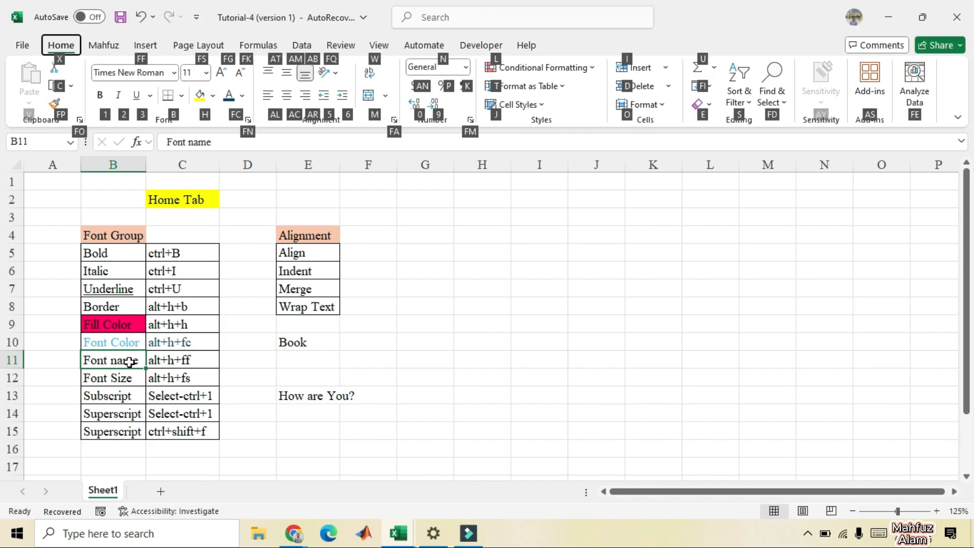
key(f)
key(f)
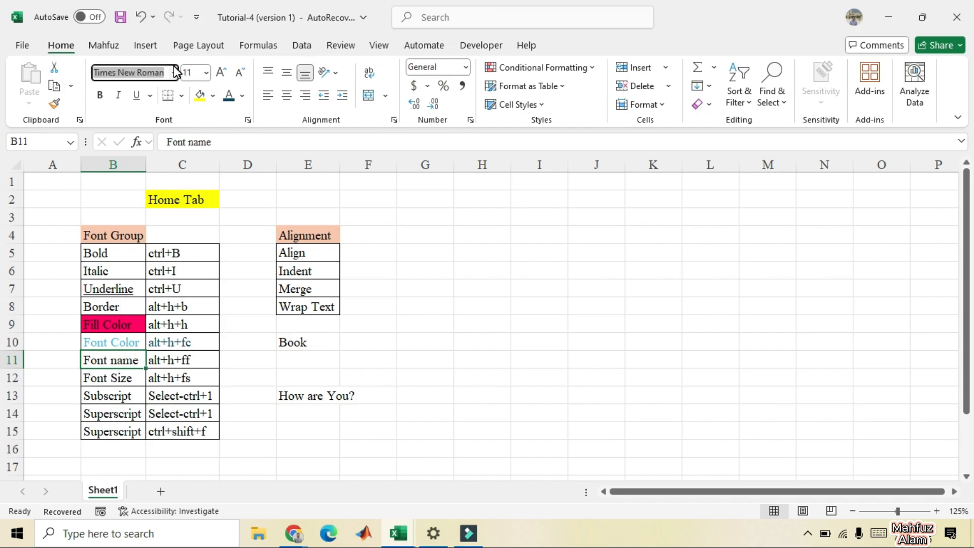
click(175, 74)
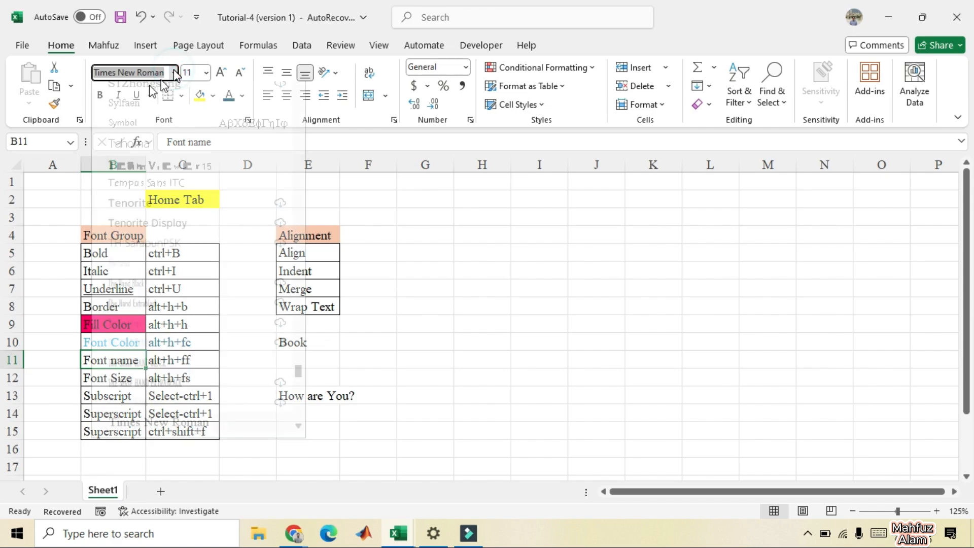
click(85, 274)
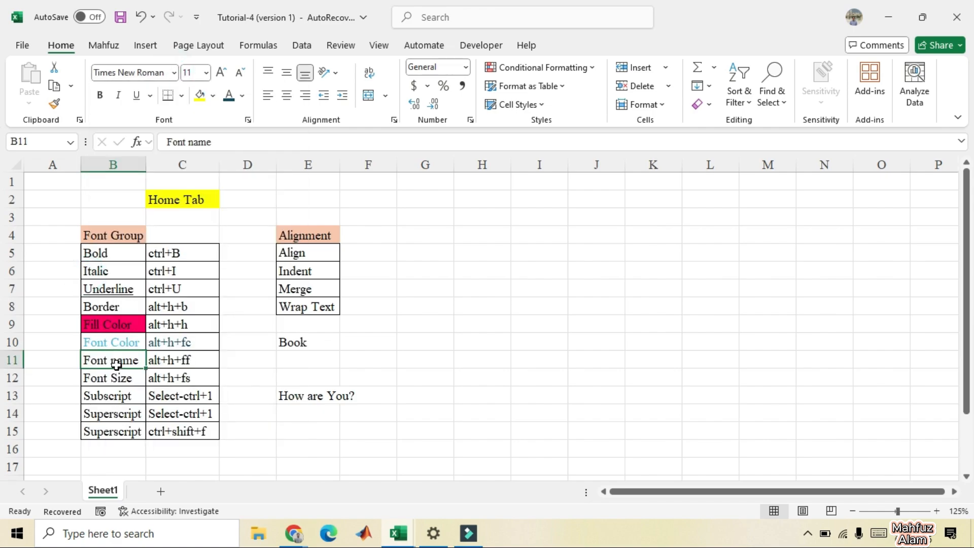
Set the font size of the Font Size cell B12 to 18 and reduce it to 8
click(116, 376)
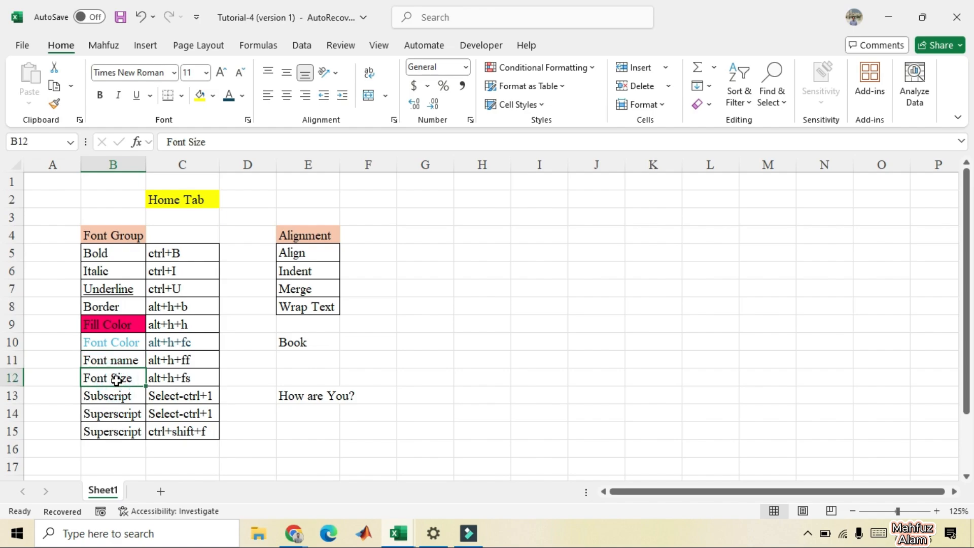
click(207, 73)
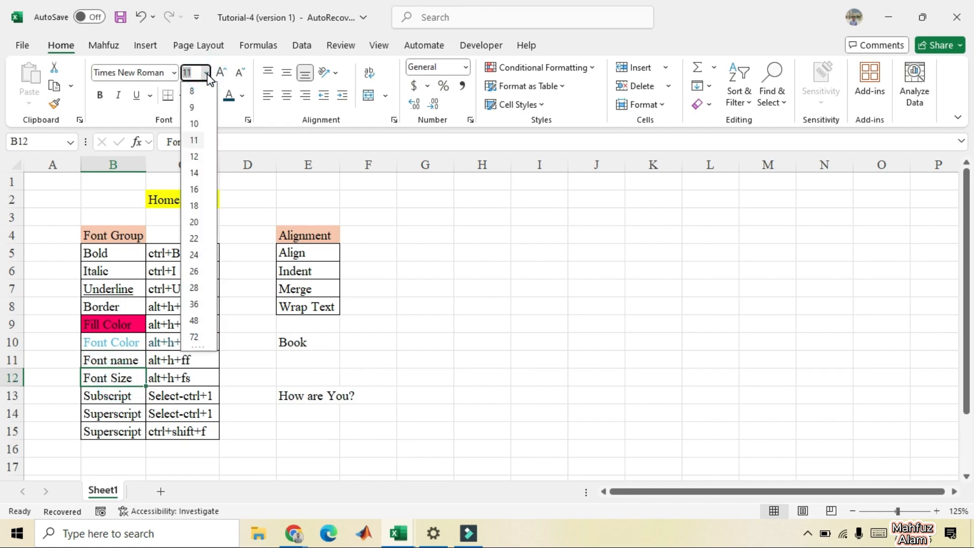
click(194, 205)
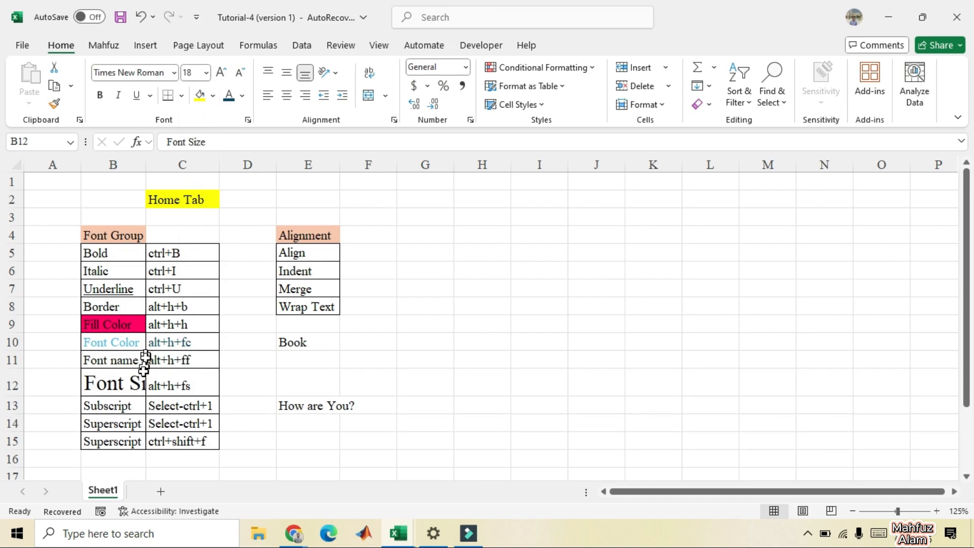
click(207, 74)
click(193, 92)
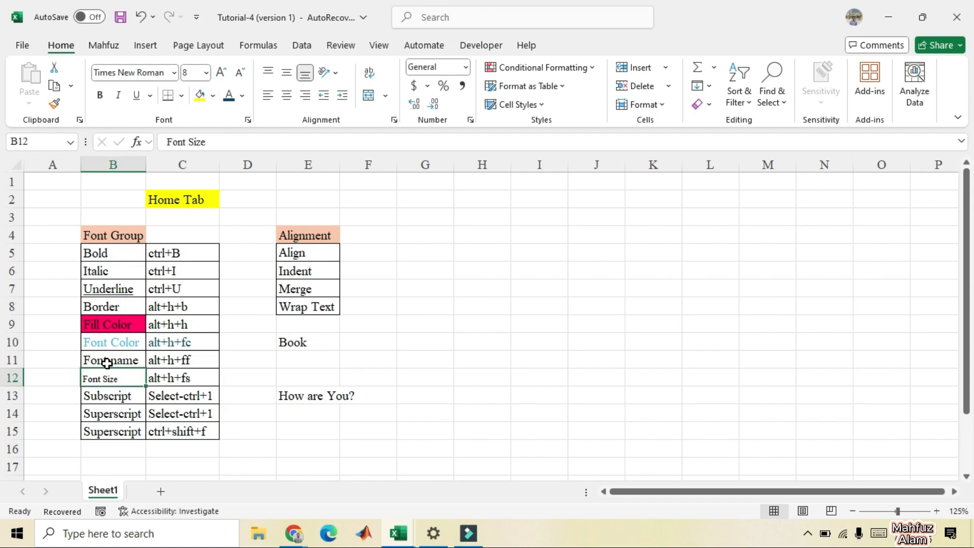
Increase the font size of cell B12 one increment at a time to 11
click(202, 75)
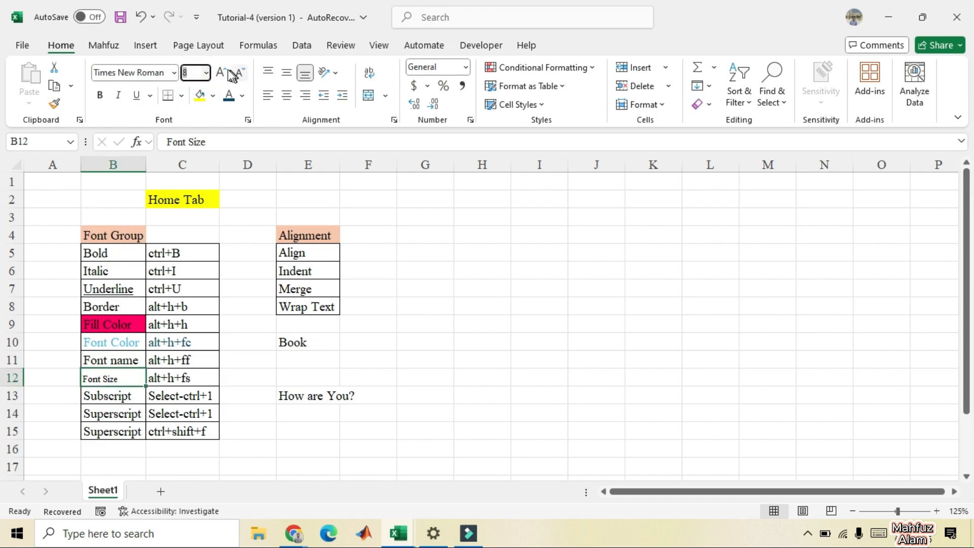
click(222, 73)
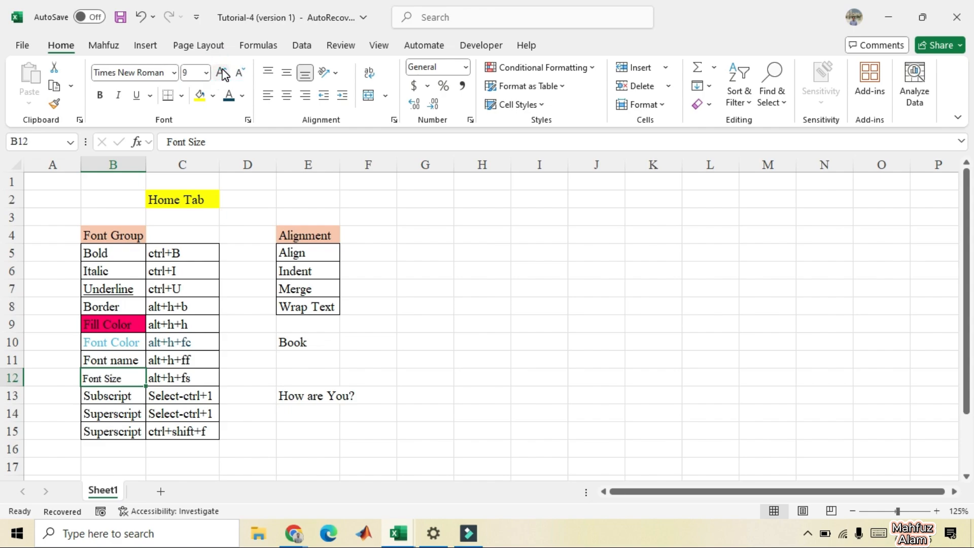
click(222, 73)
click(222, 73)
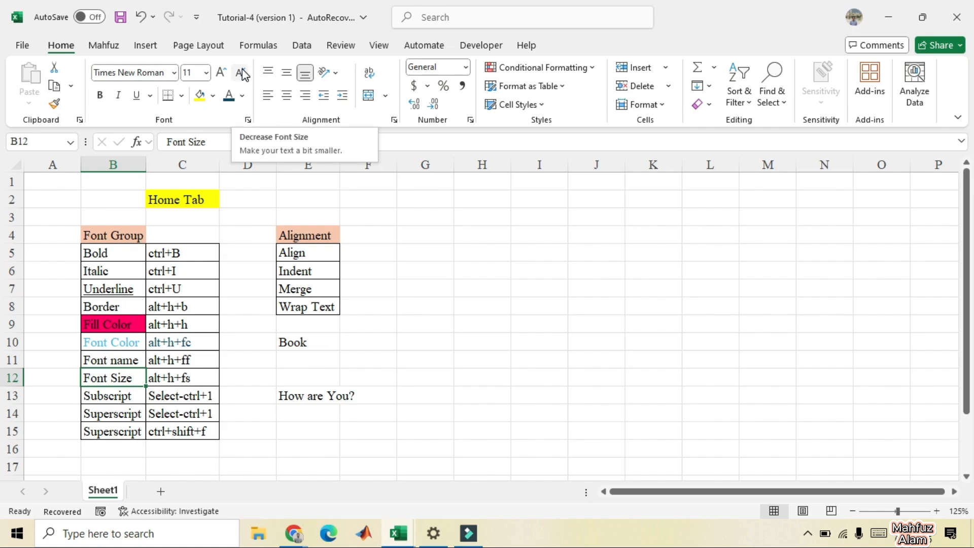
Decrease the font size of cell B12 stepwise to 9 and increase it back to 11
click(243, 75)
click(243, 75)
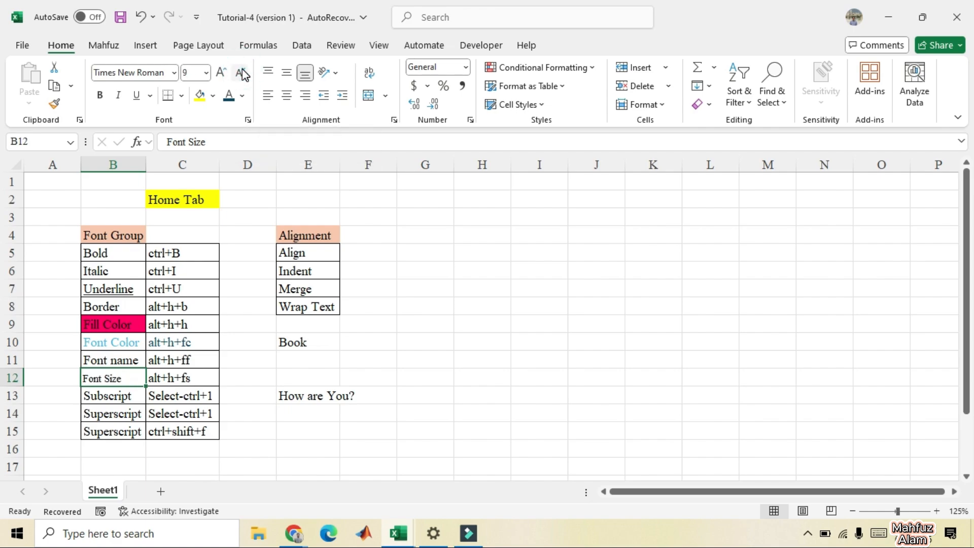
click(219, 73)
click(218, 73)
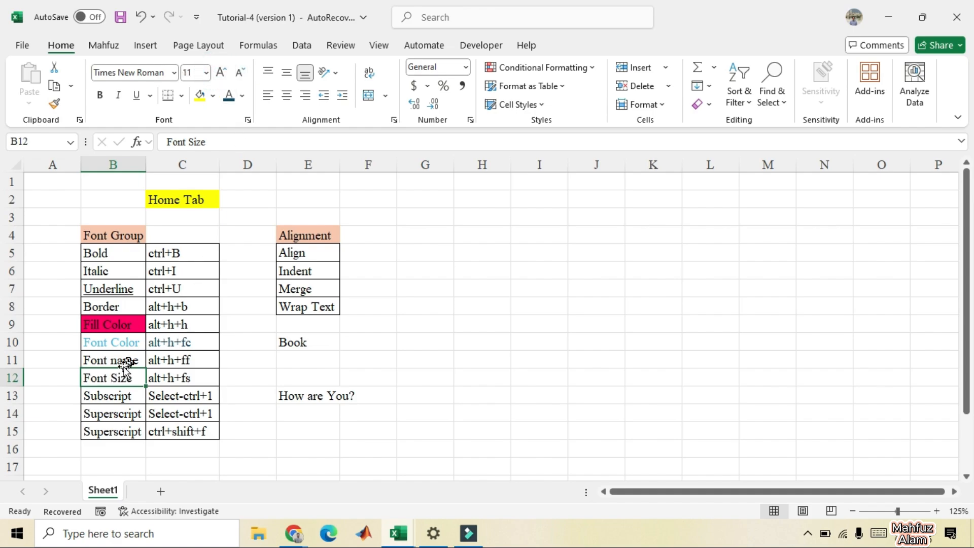
Enter the text H2O in the empty cell E15 as a subscript example
click(104, 398)
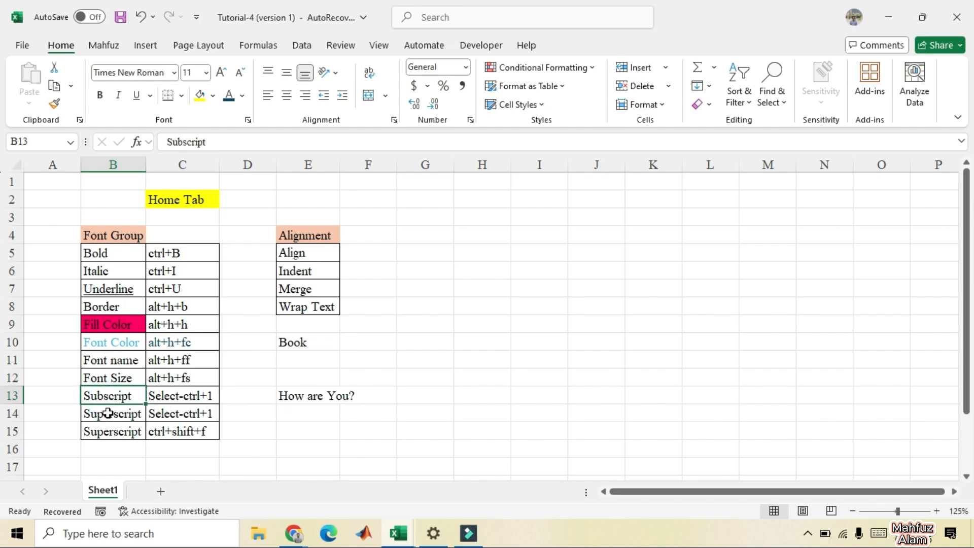
click(284, 428)
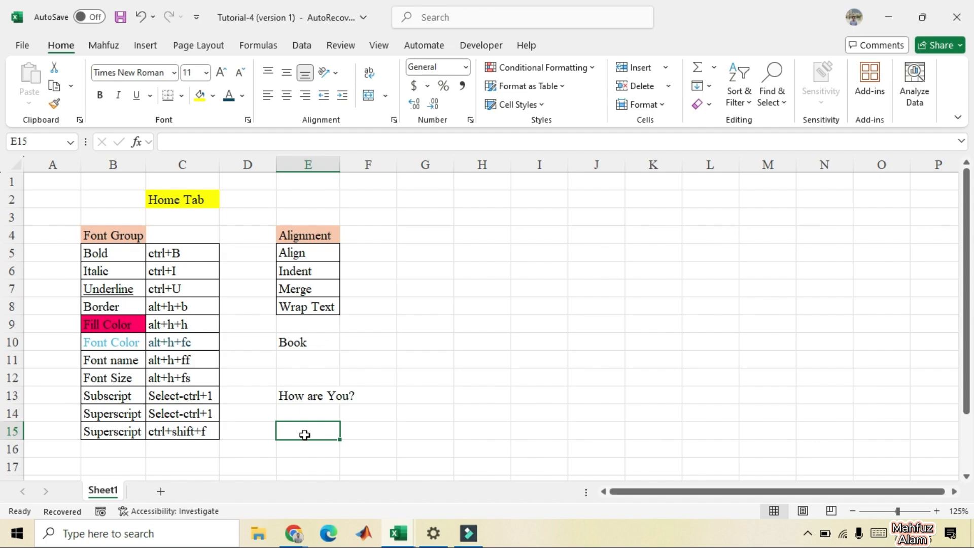
double_click(293, 432)
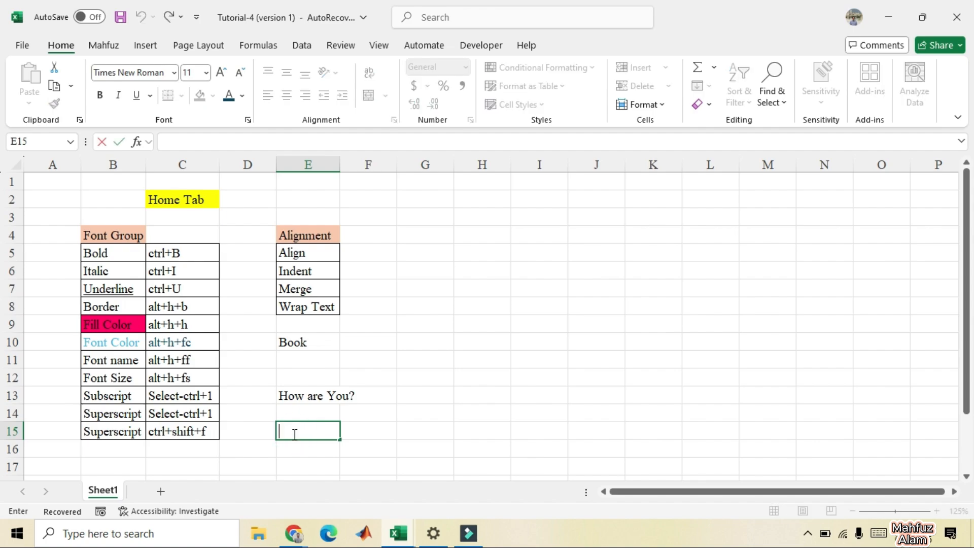
text(H2)
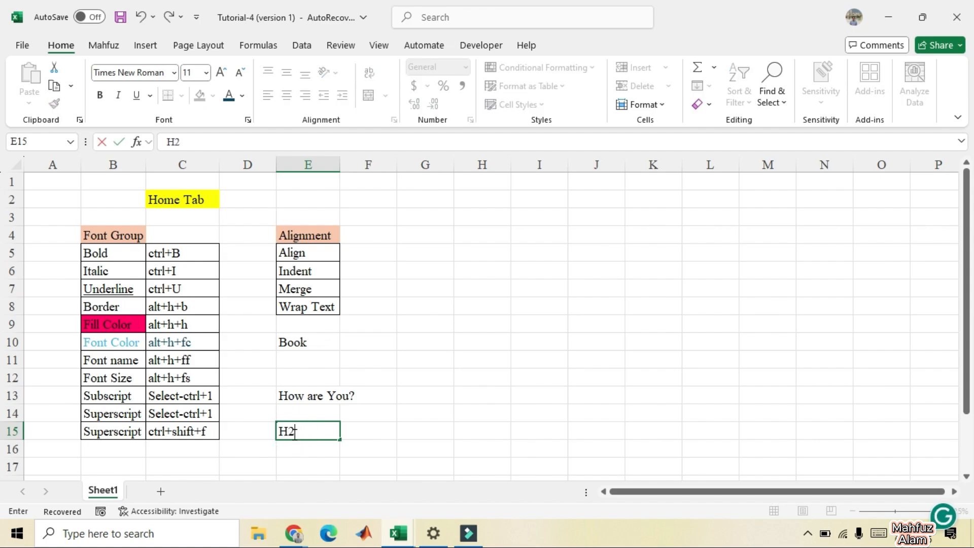
text(O)
Format only the 2 of H2O in cell E15 as subscript and commit the entry
drag(292, 431, 287, 431)
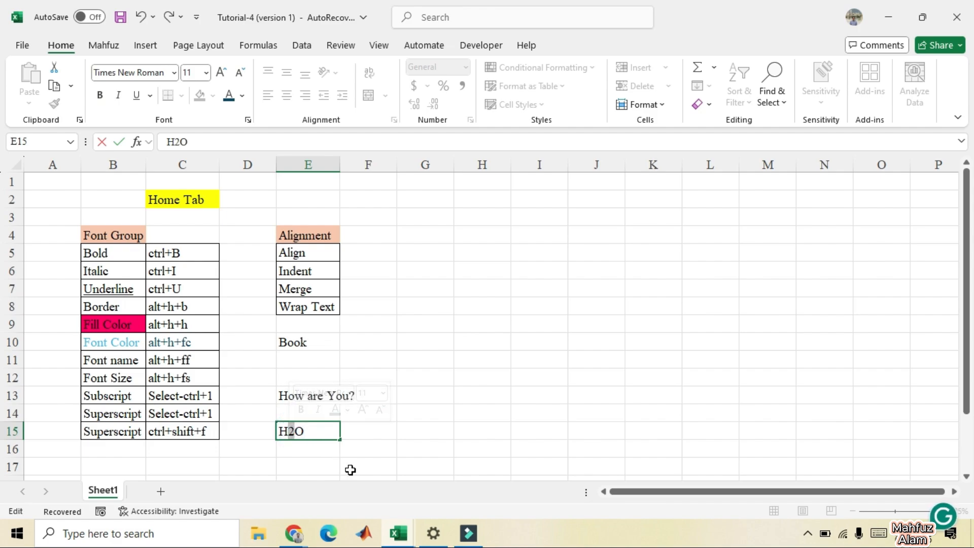
click(247, 120)
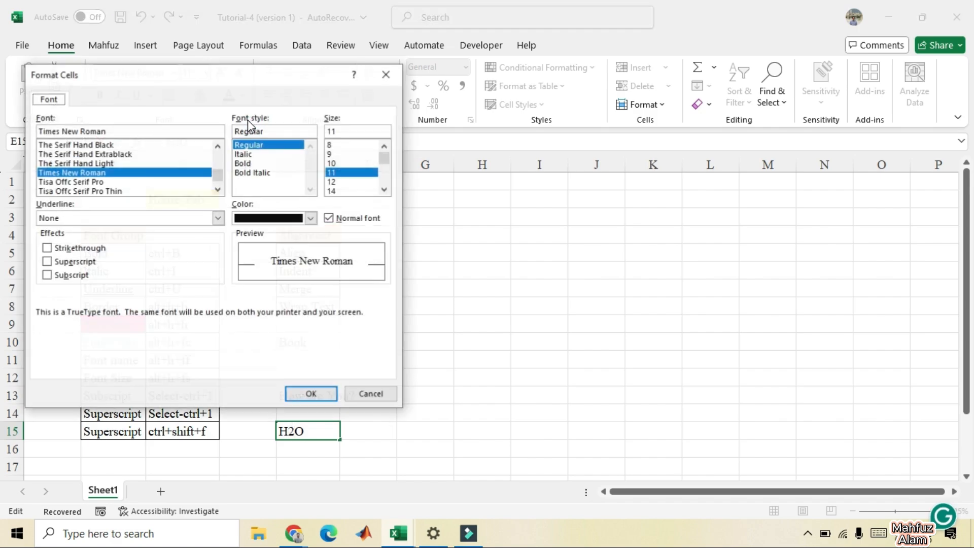
click(50, 276)
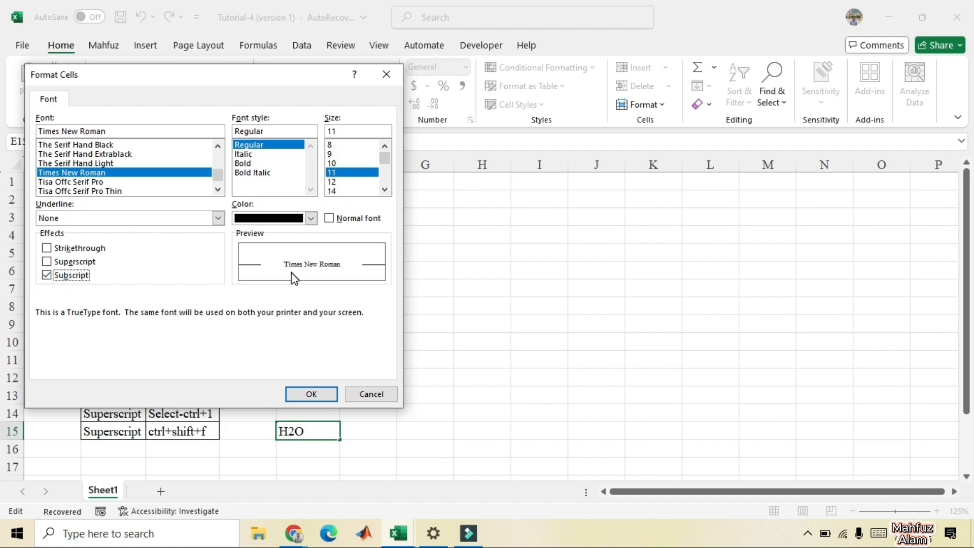
click(310, 395)
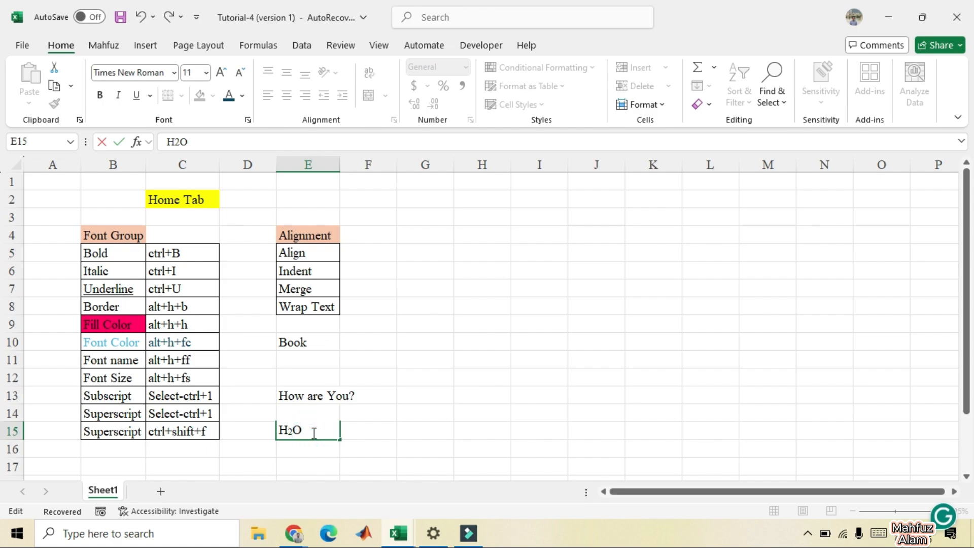
key(Tab)
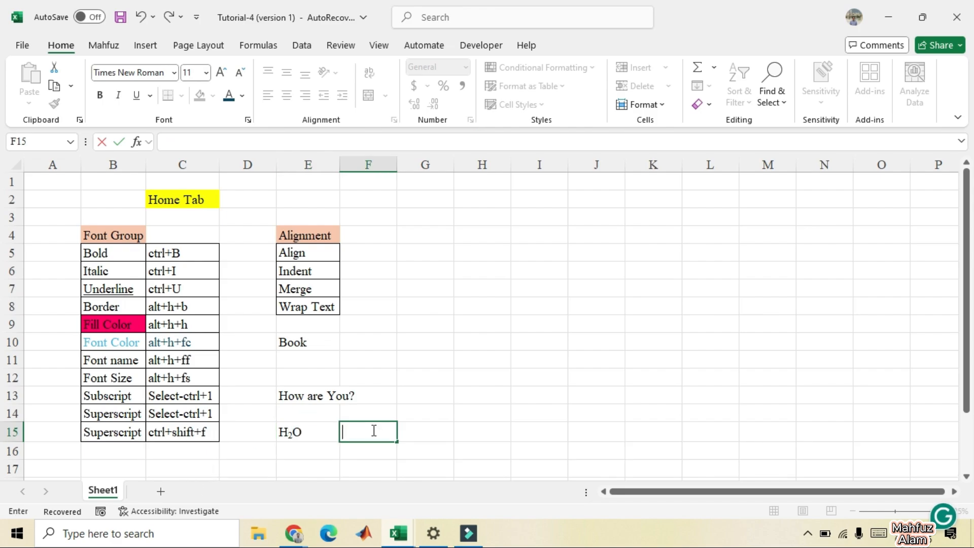
Enter a2+b2 in cell F15 and format the 2 after the a as superscript
text(a2+b2)
drag(348, 431, 355, 432)
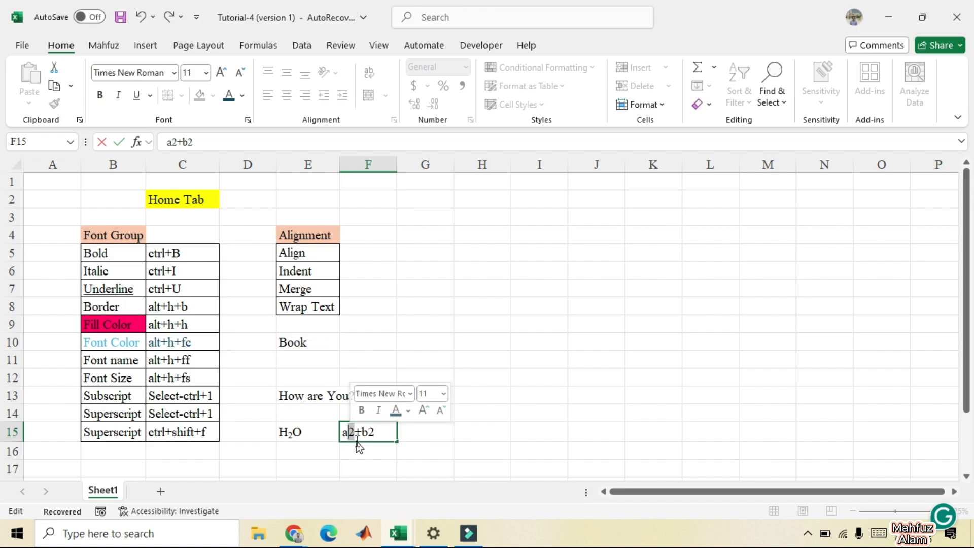
click(247, 121)
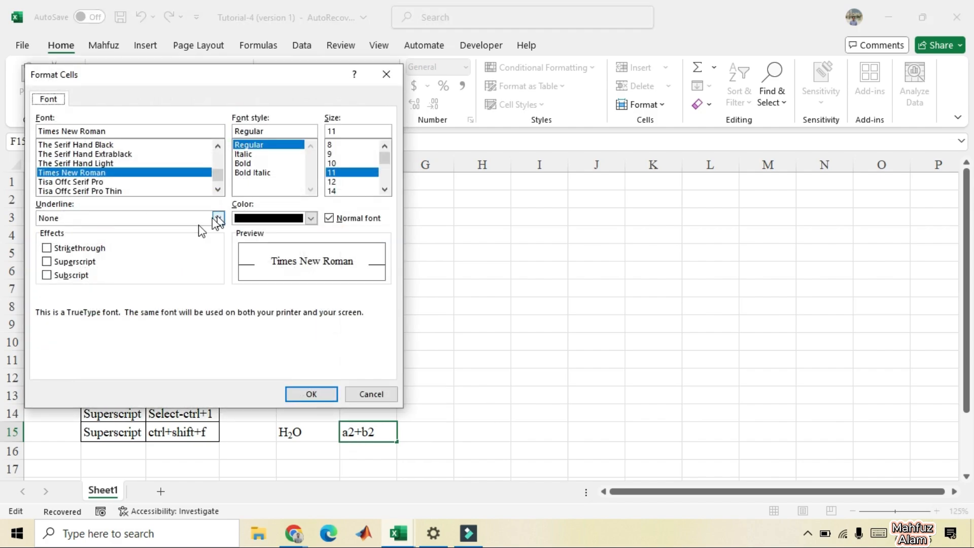
click(47, 261)
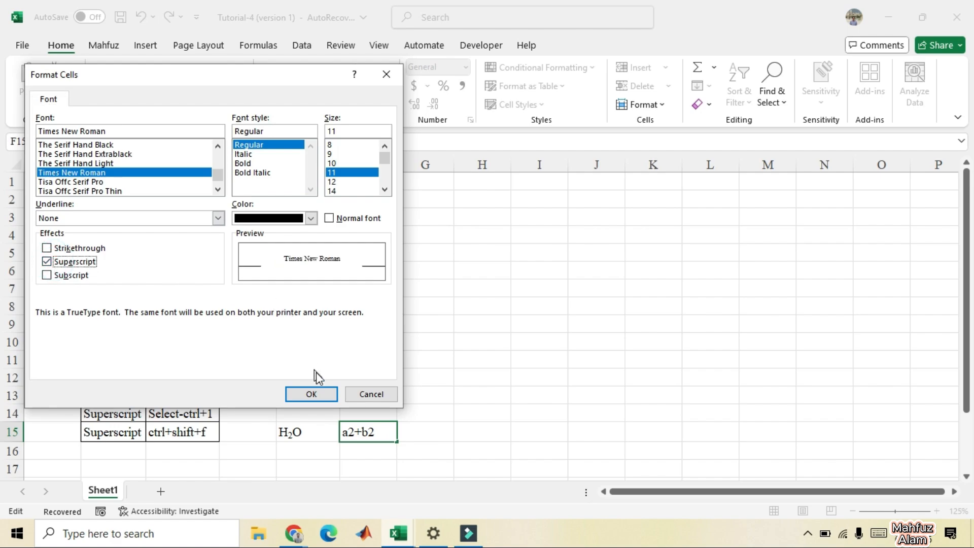
click(311, 394)
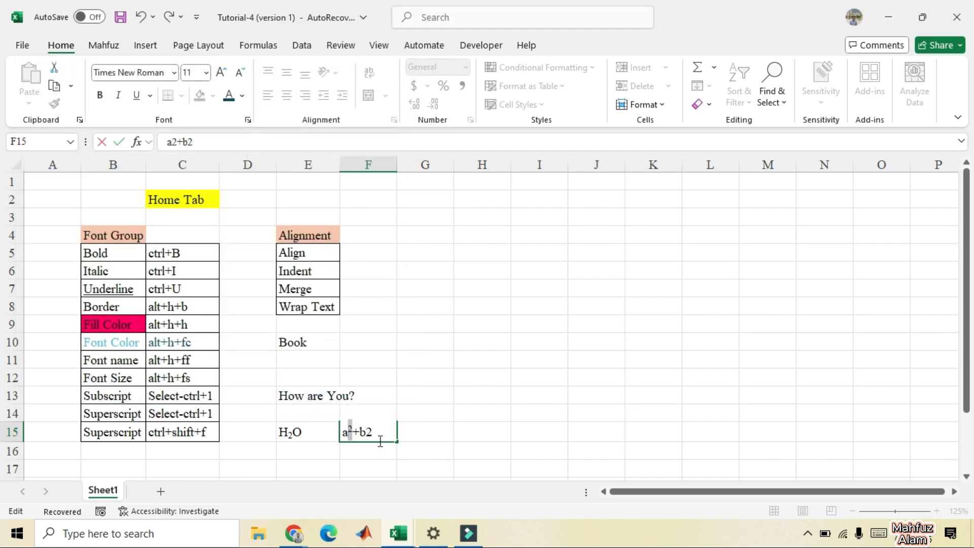
Format the 2 after the b in cell F15 as superscript and commit the entry
click(379, 440)
drag(376, 436, 367, 436)
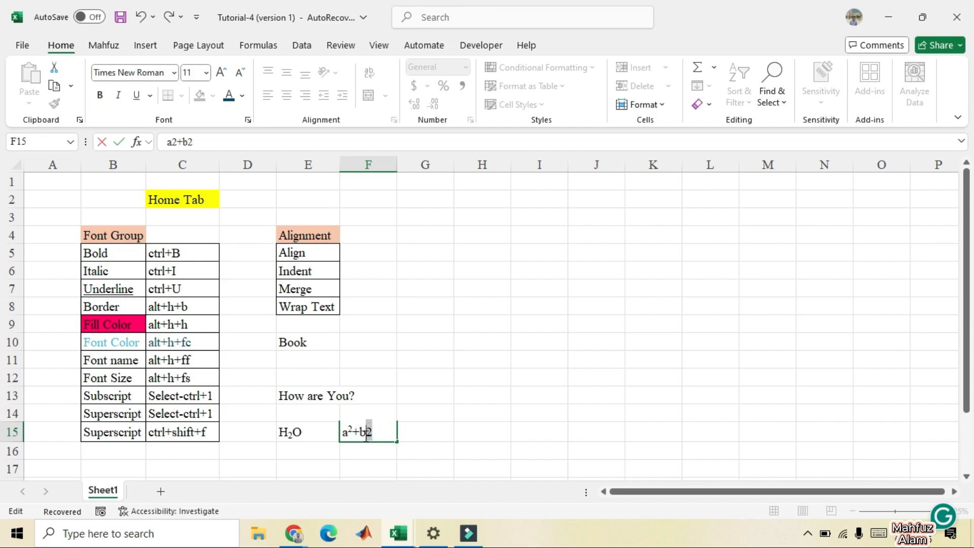
click(248, 120)
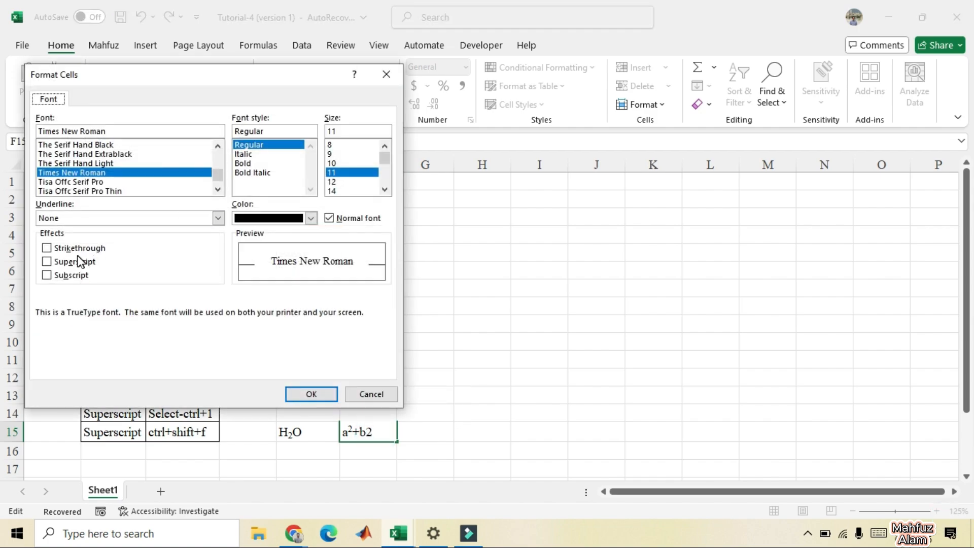
click(71, 261)
click(301, 394)
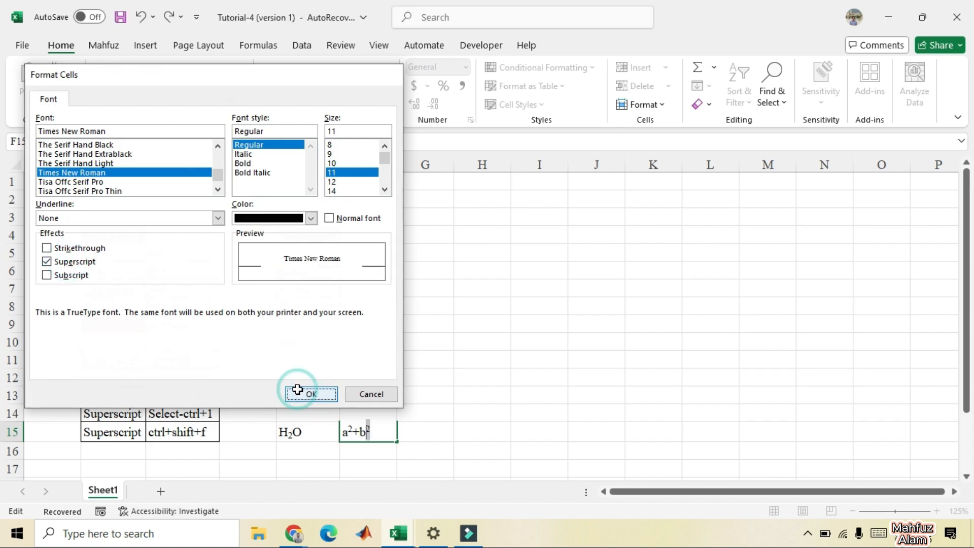
click(356, 452)
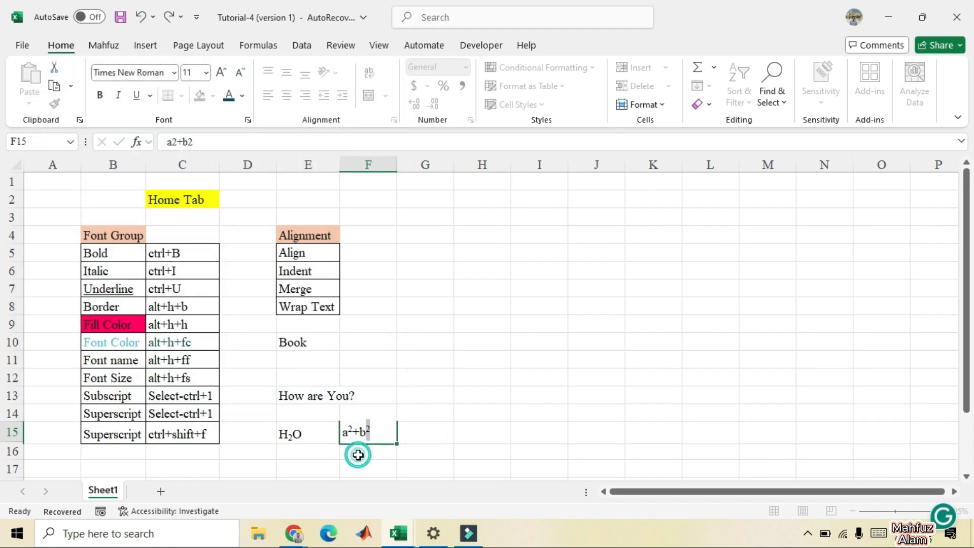
Clear the a2+b2 expression from cell F15
click(377, 432)
key(Delete)
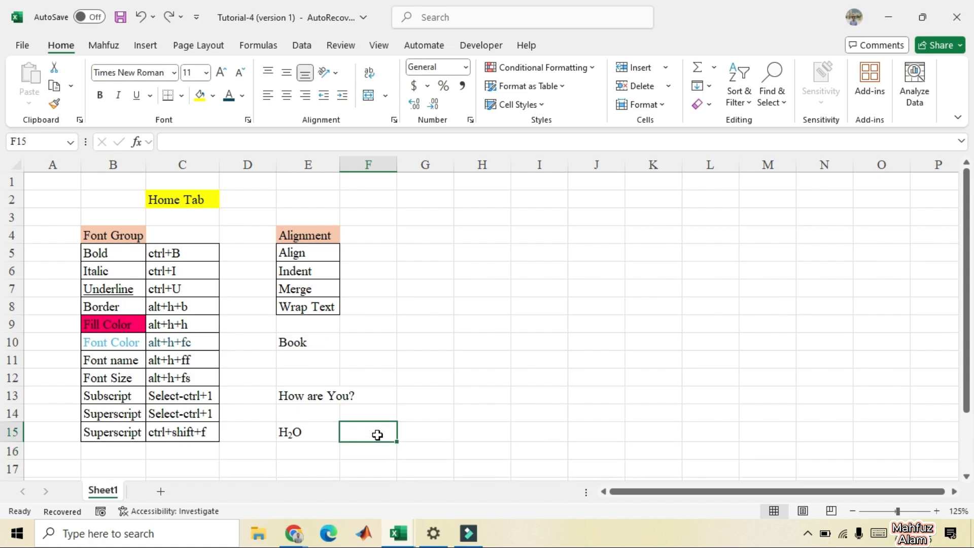
click(460, 446)
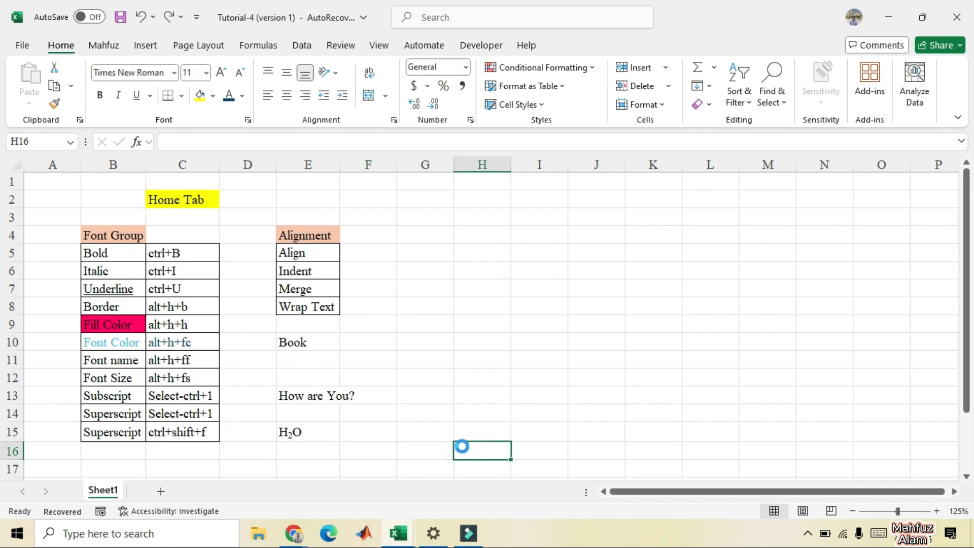
Undo the recent edits back past the F15 and E15 entries and the last font size increases of cell B12
key(ctrl+z)
key(ctrl+z)
key(ctrl+z)
Enter H2O in cell E15 and select the 2 within the text
double_click(331, 433)
text(H)
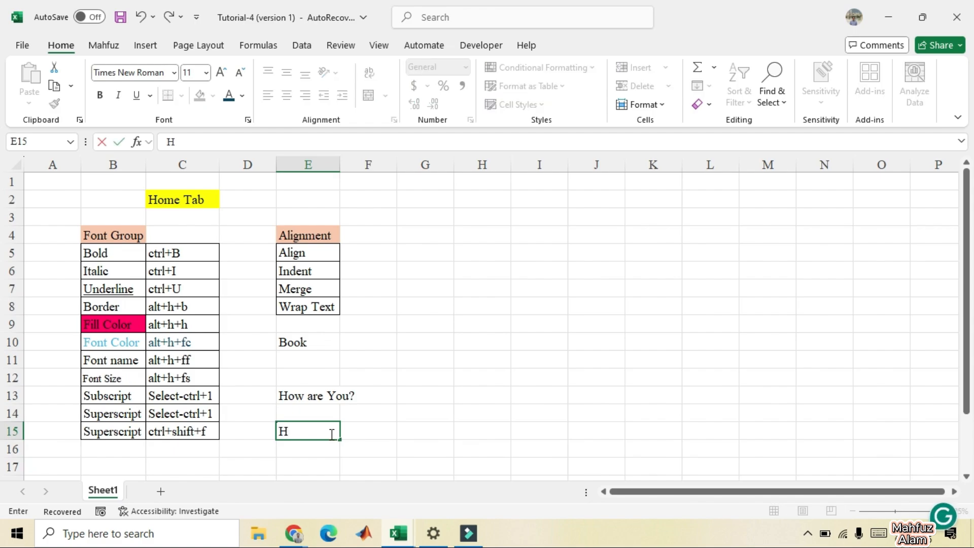
text(2O)
drag(289, 433, 297, 435)
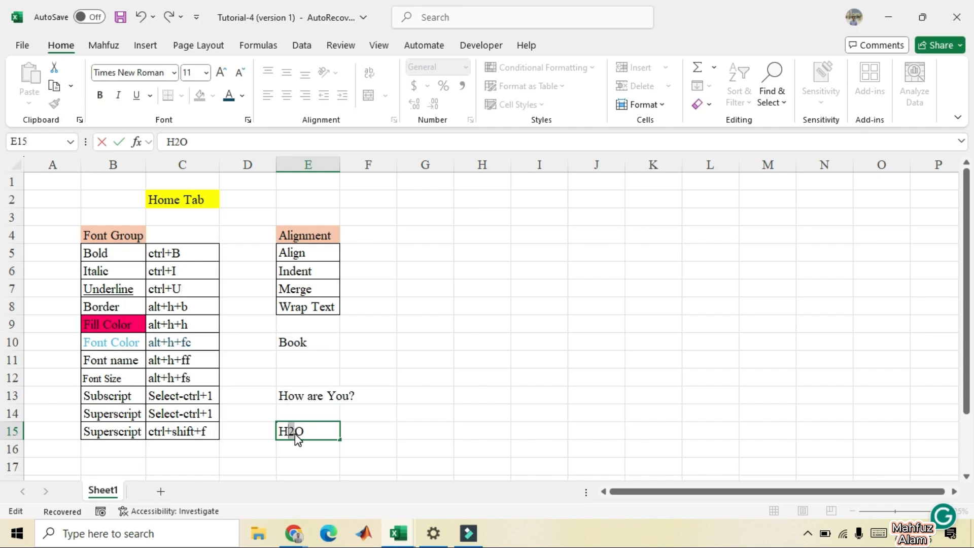
Examine the superscript and subscript font effects offered for the selected 2 in cell E15, and commit the entry without applying either
key(ctrl+1)
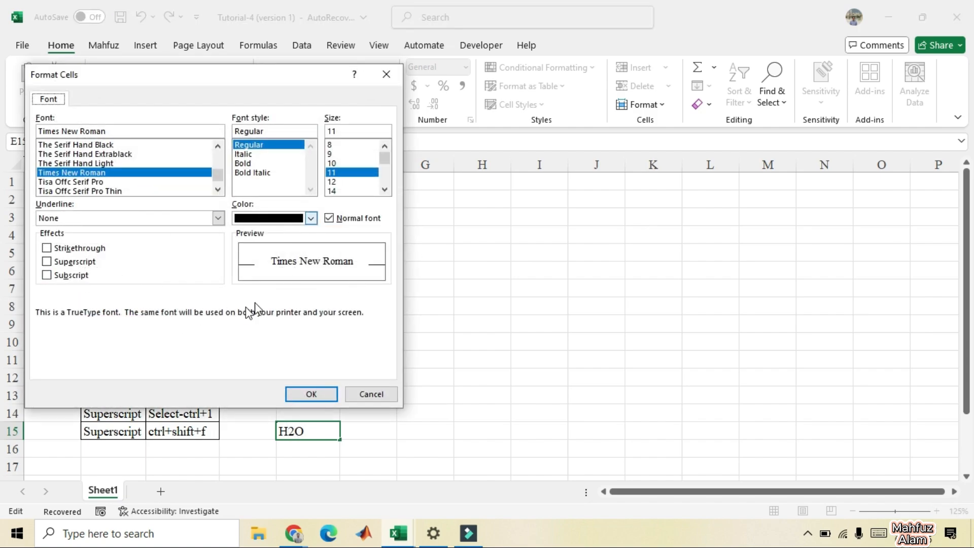
click(359, 393)
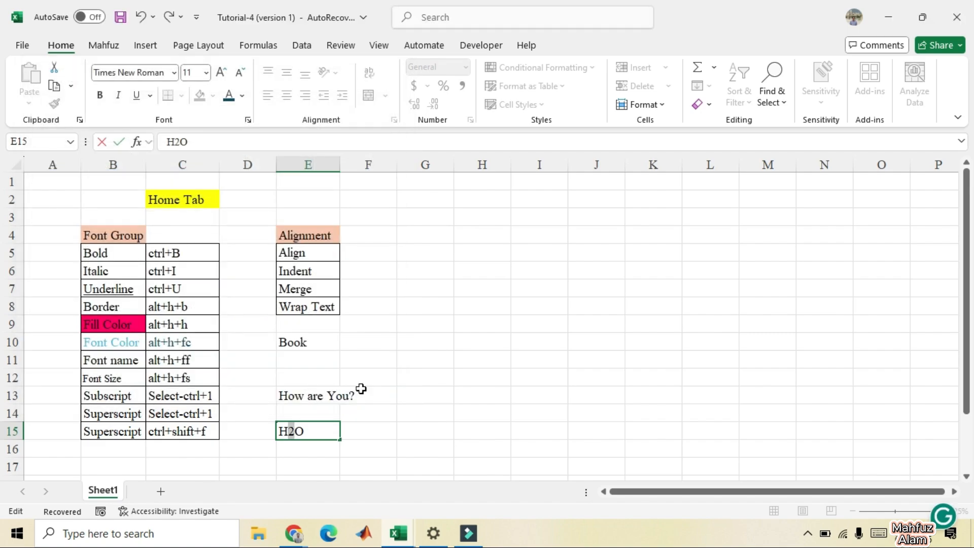
key(ctrl+1)
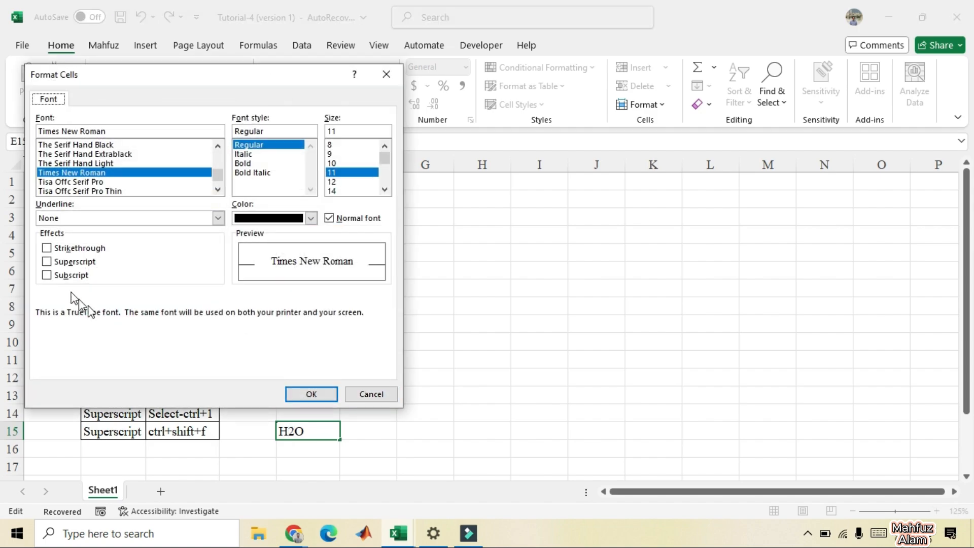
click(317, 394)
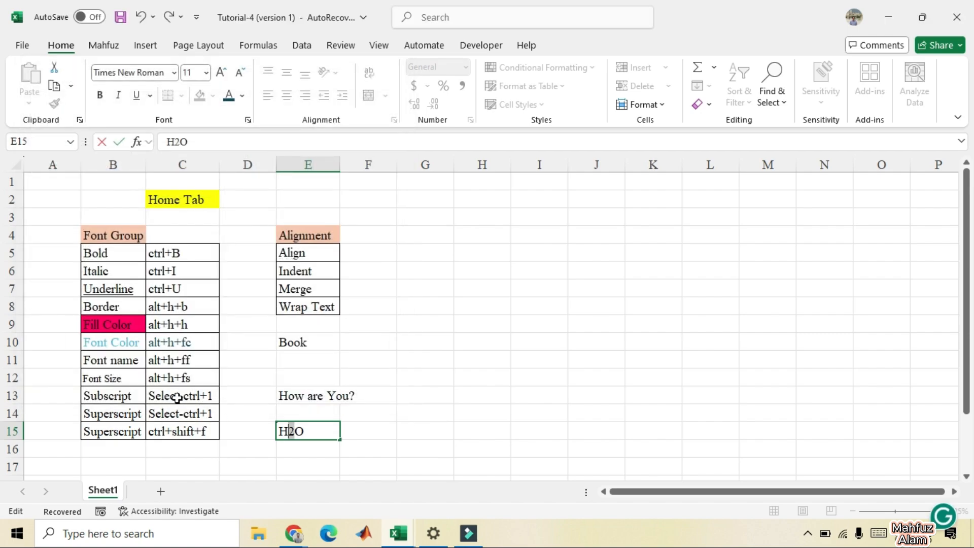
click(228, 431)
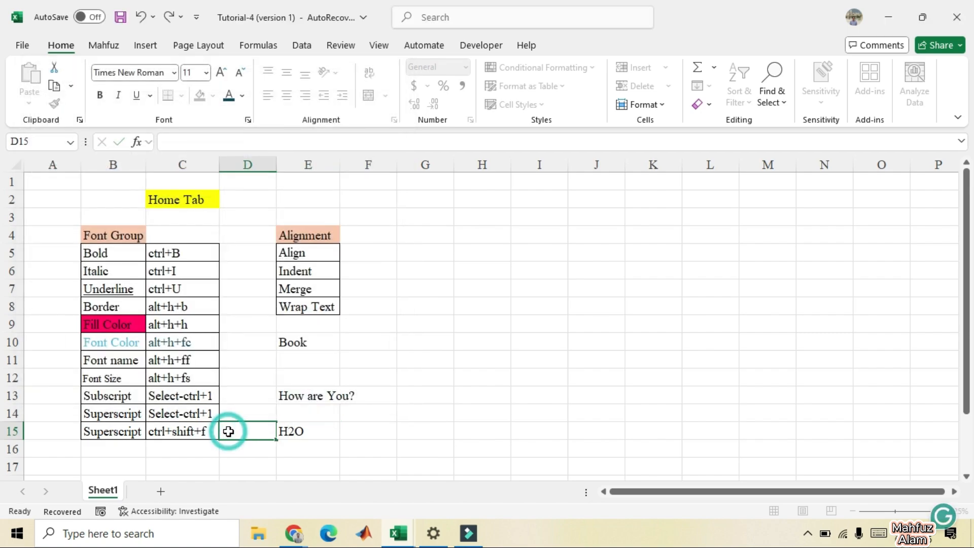
Clear the H2O text from cell E15
click(318, 463)
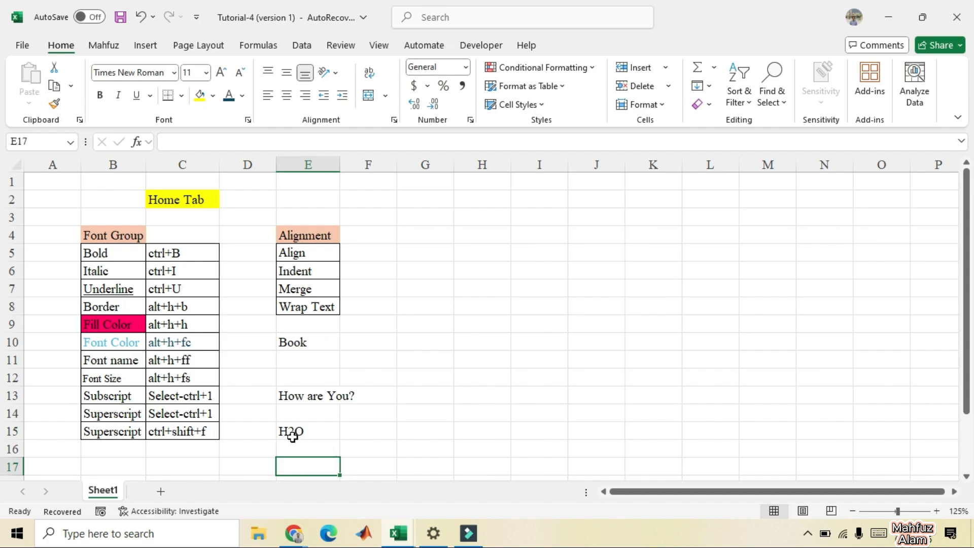
click(325, 434)
key(Delete)
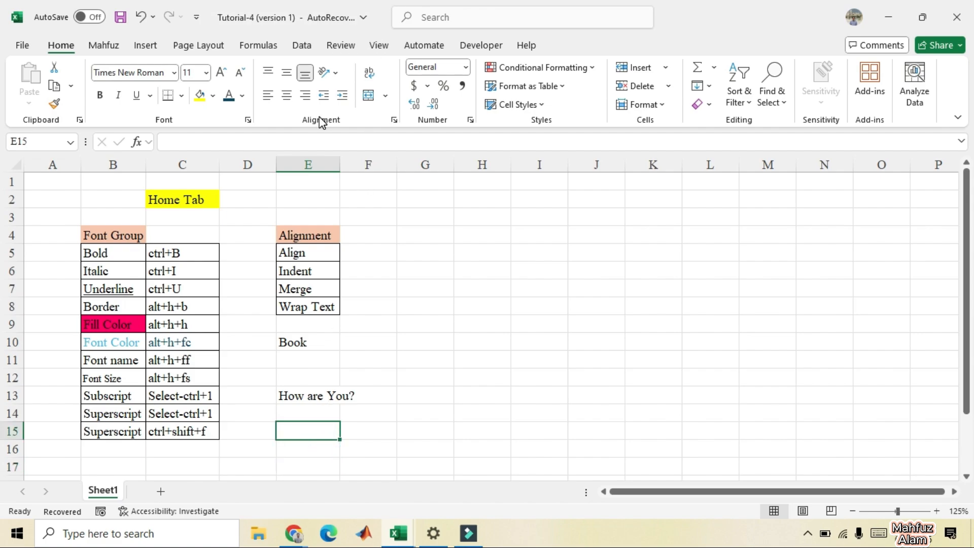
Switch the horizontal alignment of Book in cell E10 to center and right, and return it to left
click(300, 343)
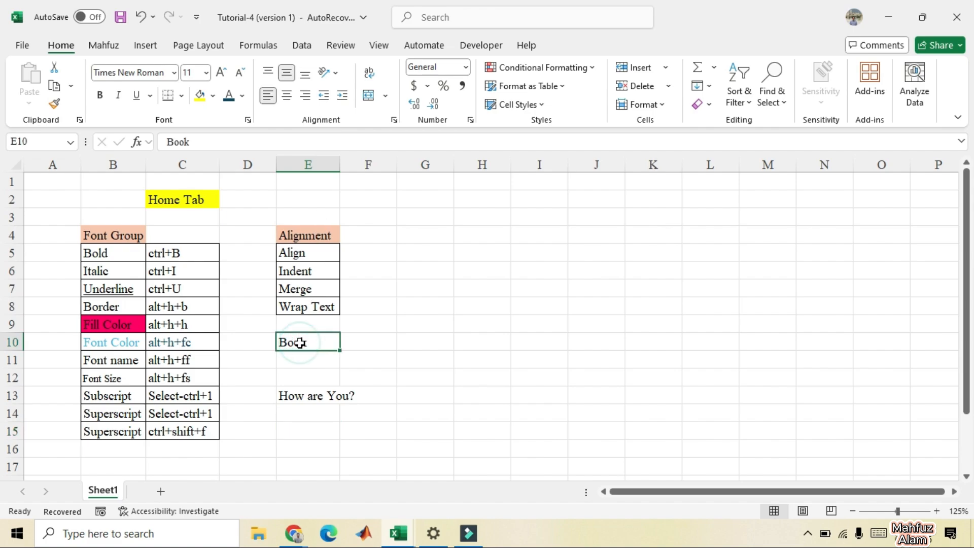
click(269, 101)
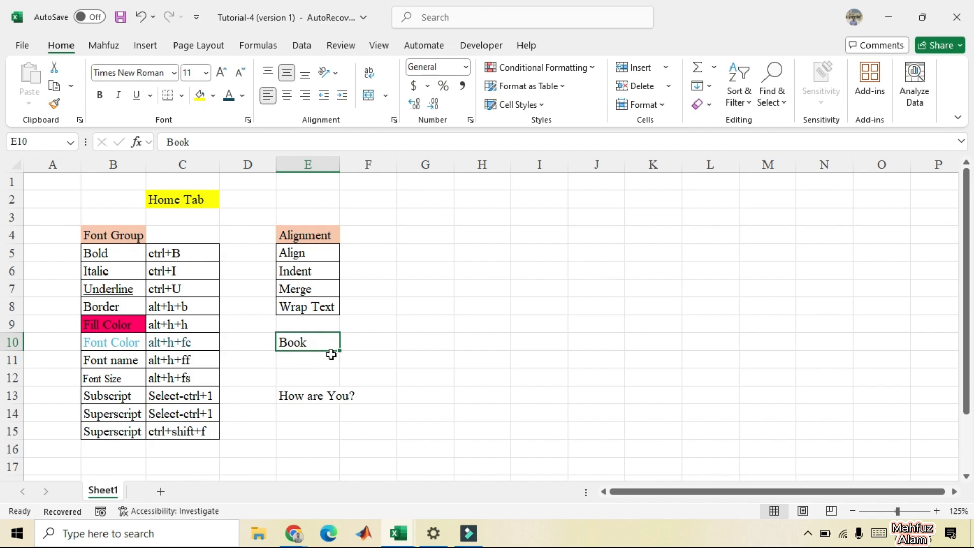
click(287, 97)
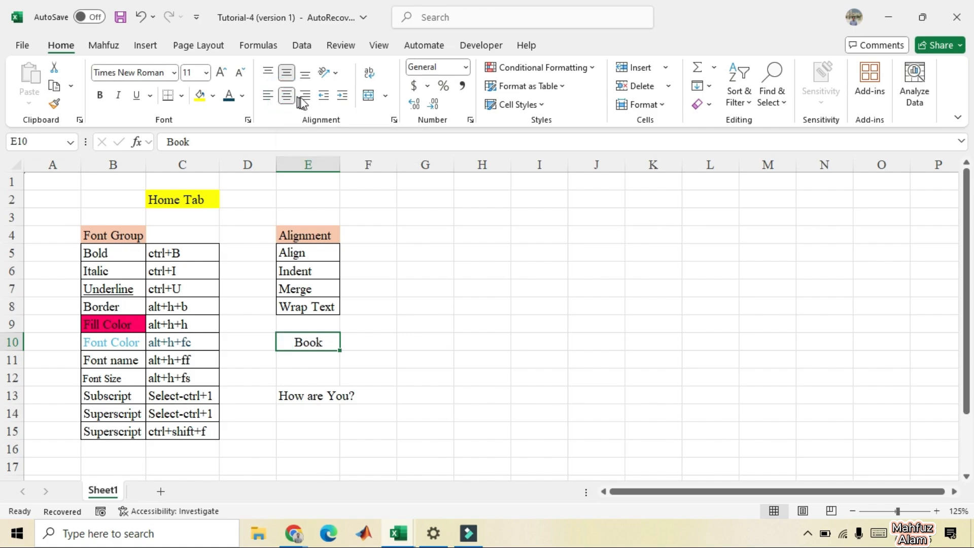
click(306, 96)
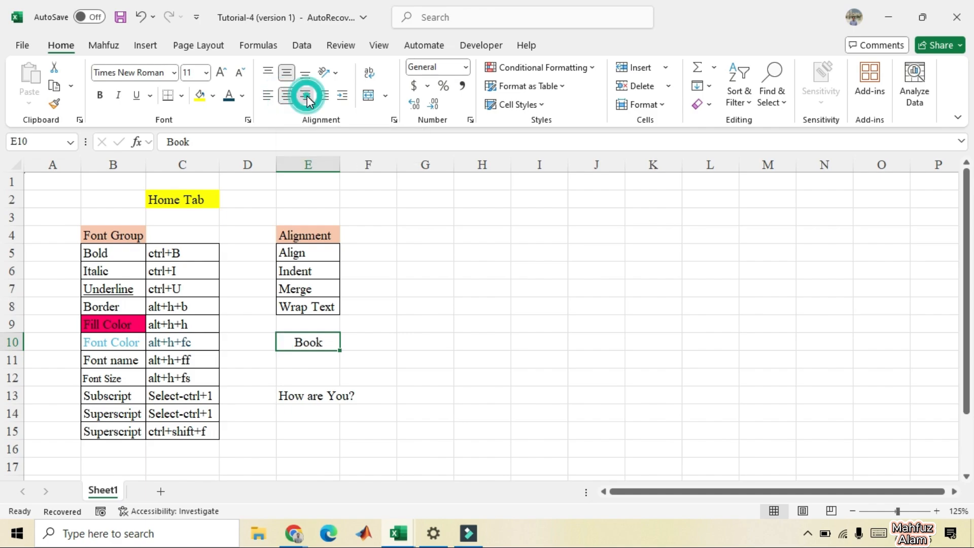
click(267, 96)
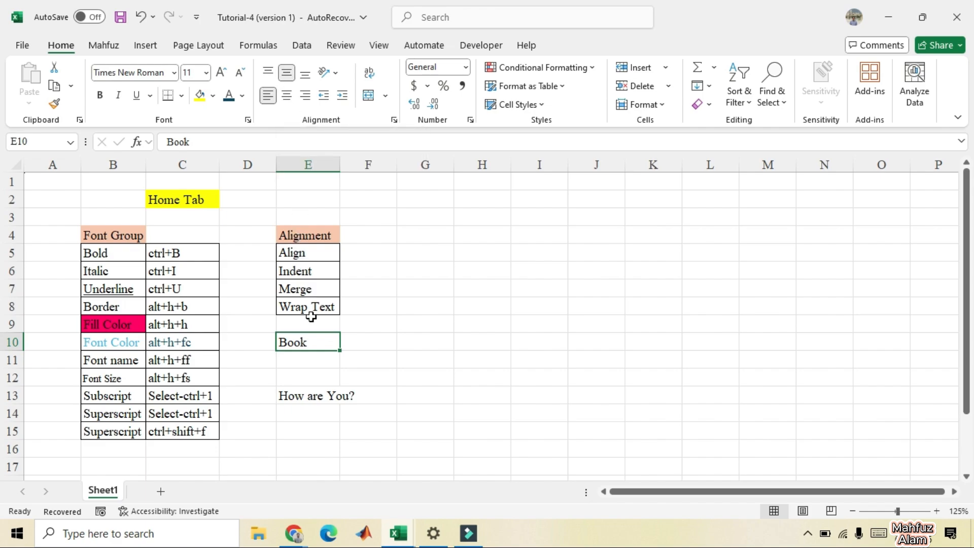
Merge and center cells E10:E11 containing Book
click(314, 344)
drag(314, 343, 311, 353)
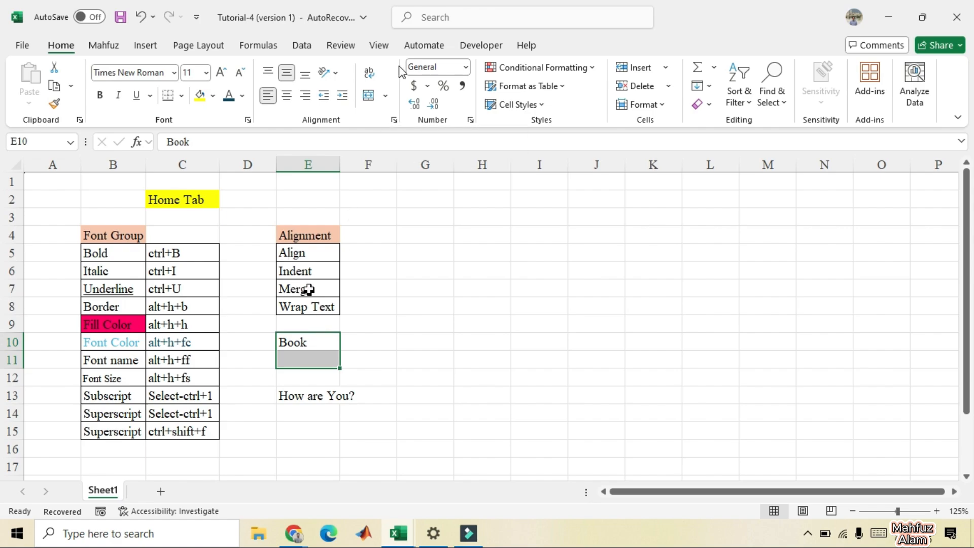
click(386, 96)
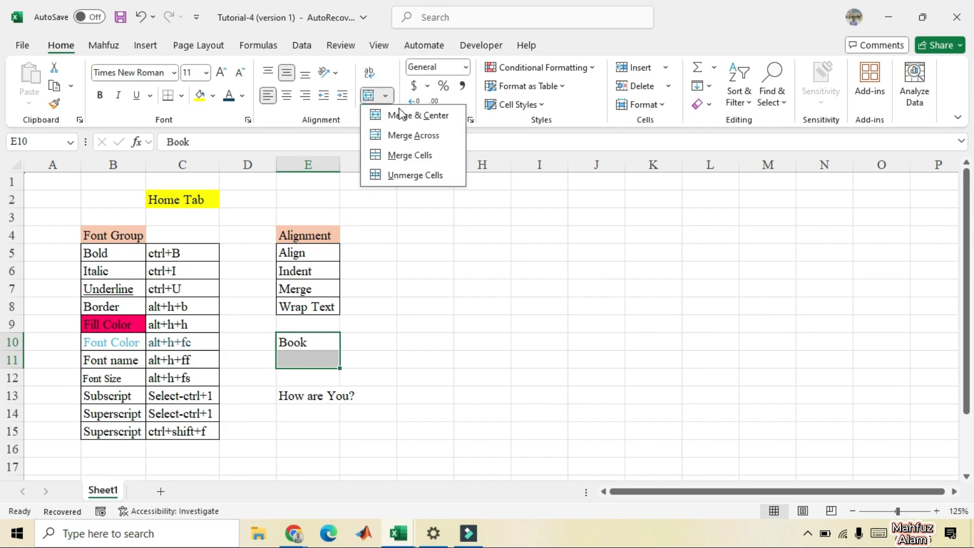
click(408, 116)
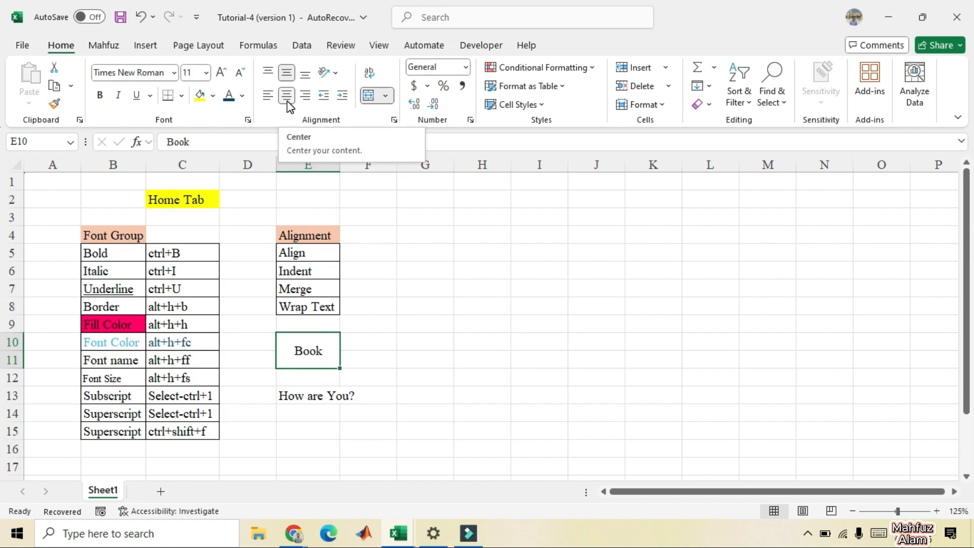
Cycle Book in the merged cell E10:E11 through top, bottom, left and right alignment, ending with middle and center alignment
click(267, 72)
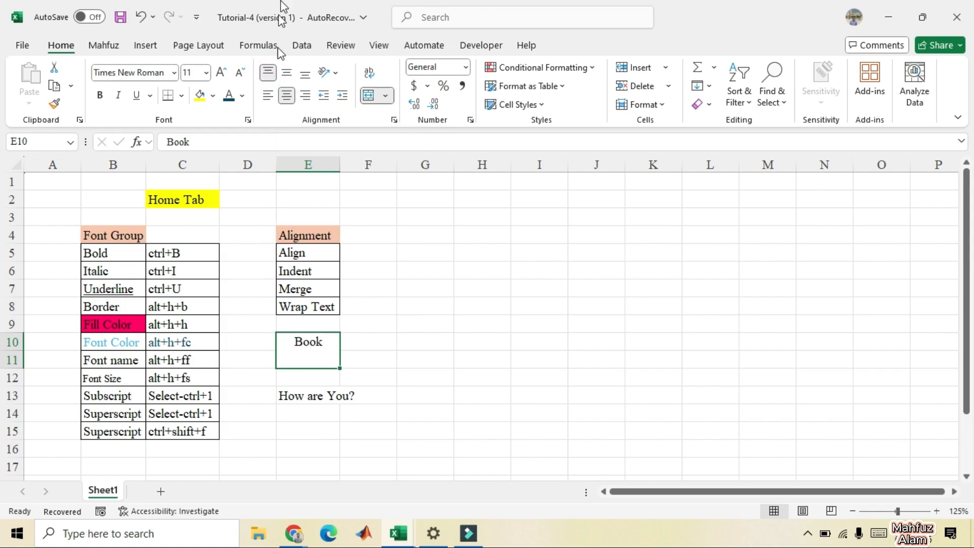
click(306, 75)
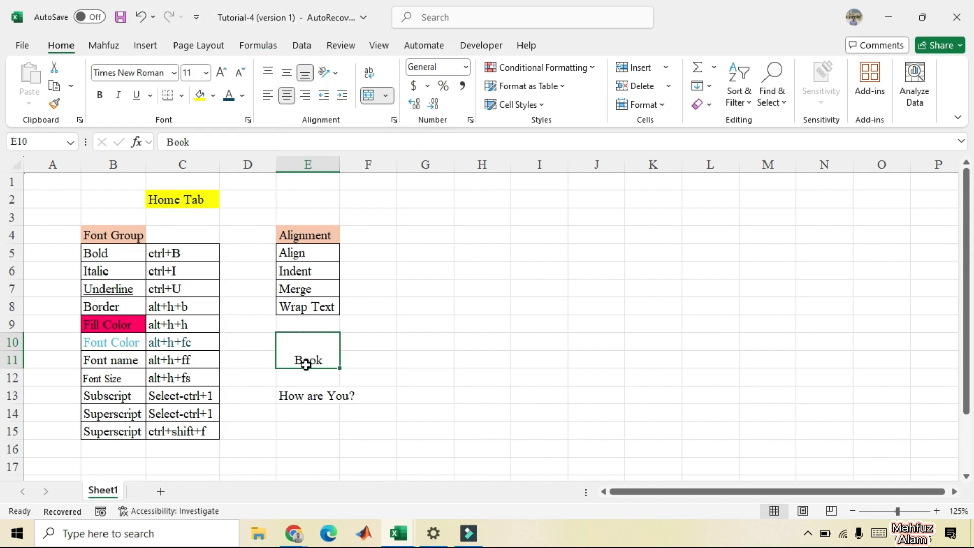
click(266, 95)
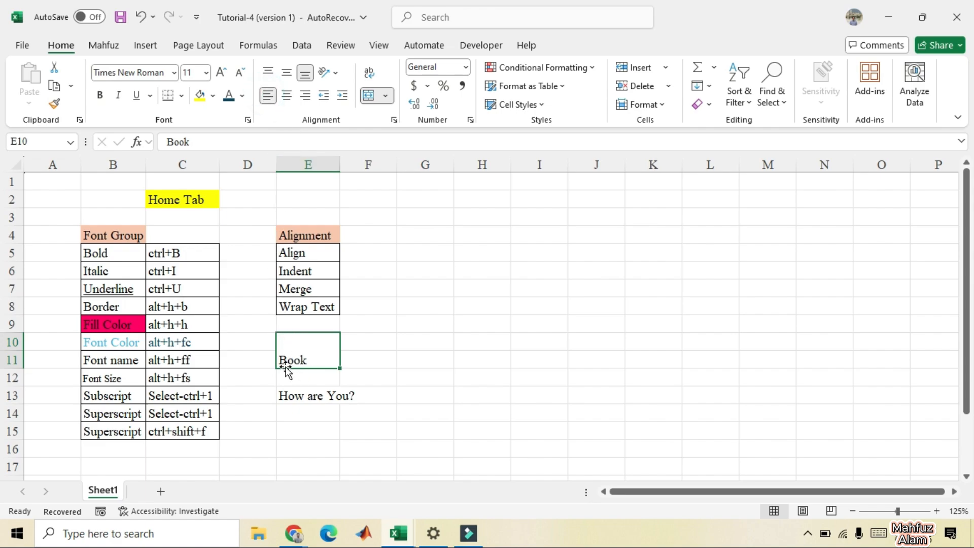
click(306, 96)
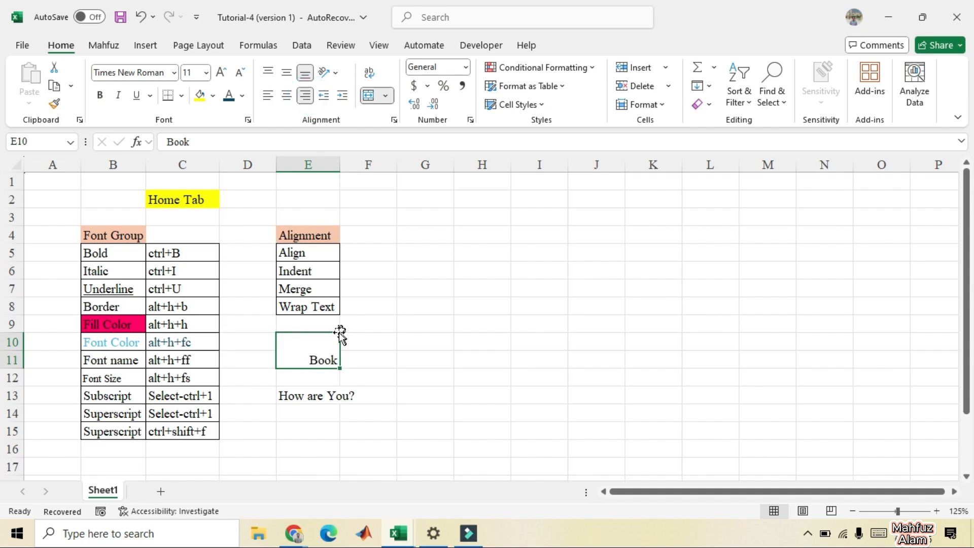
click(286, 73)
click(285, 95)
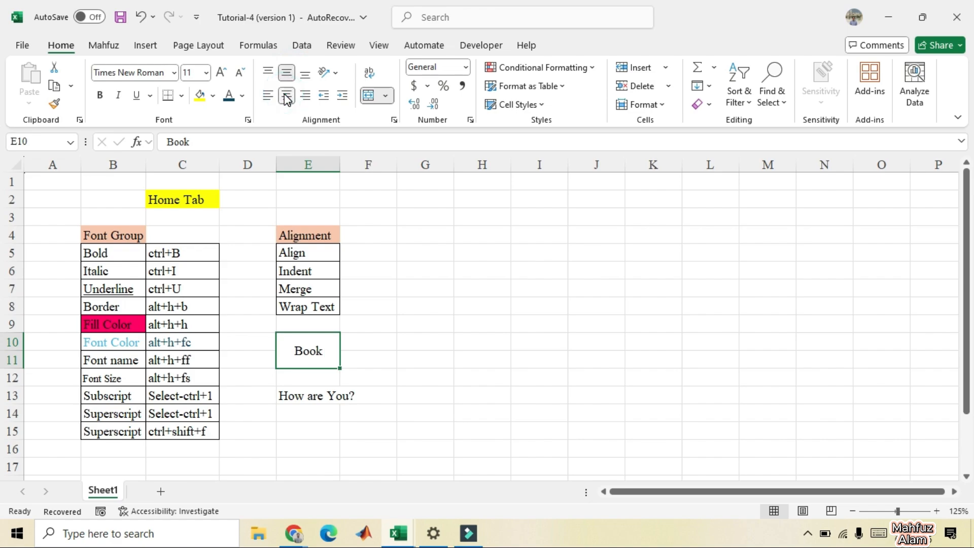
Angle the Book text in the merged cell counterclockwise, and change its orientation to Angle Clockwise
click(337, 72)
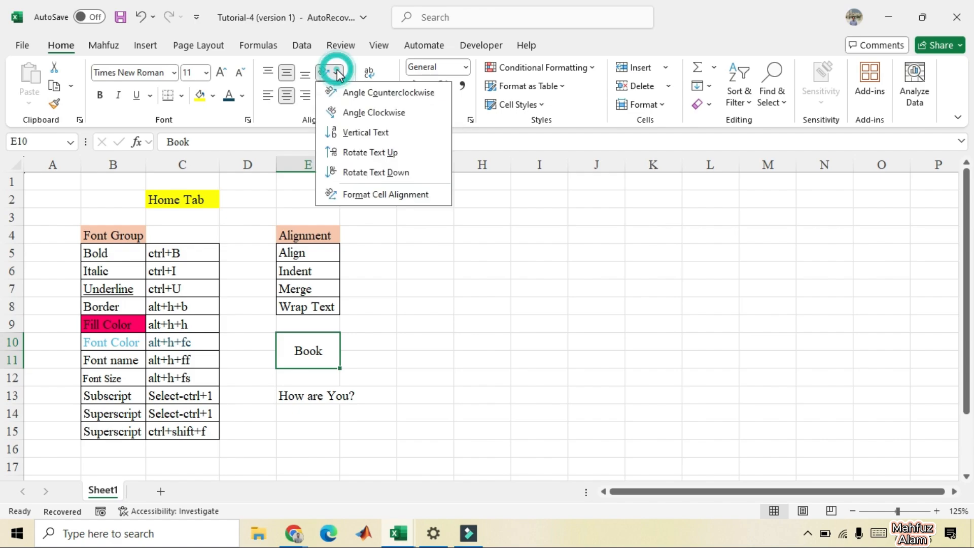
click(364, 96)
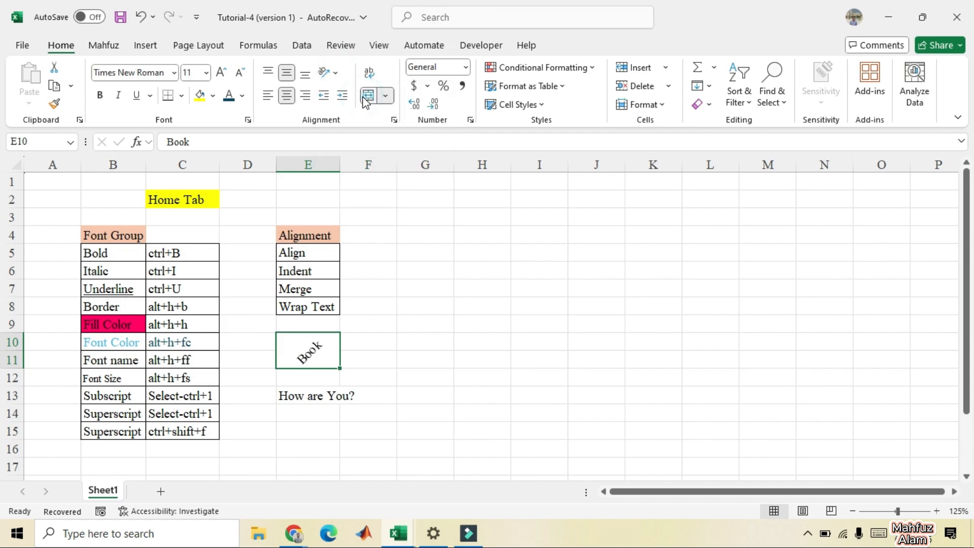
click(325, 72)
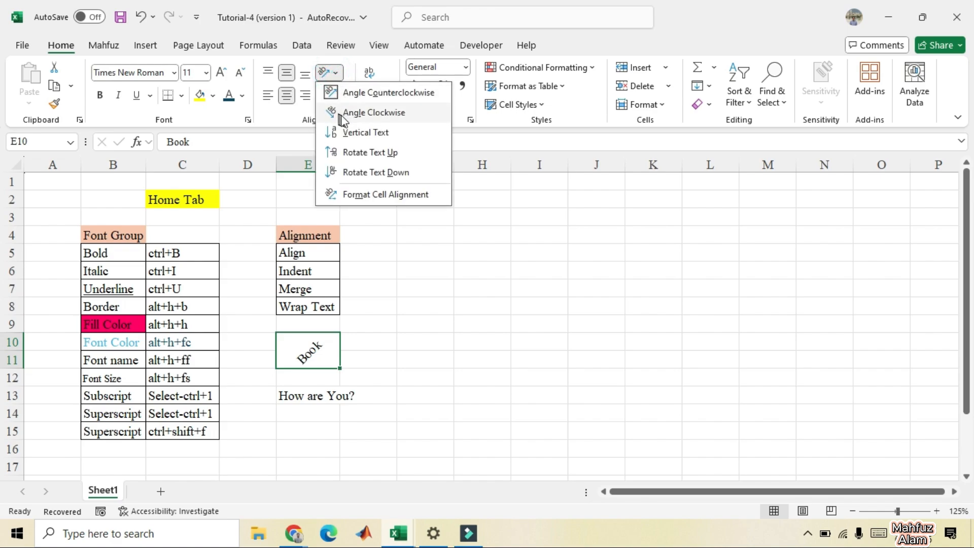
click(350, 115)
Set the Book text in the merged cell to Vertical Text, and change its orientation to Rotate Text Down
click(325, 72)
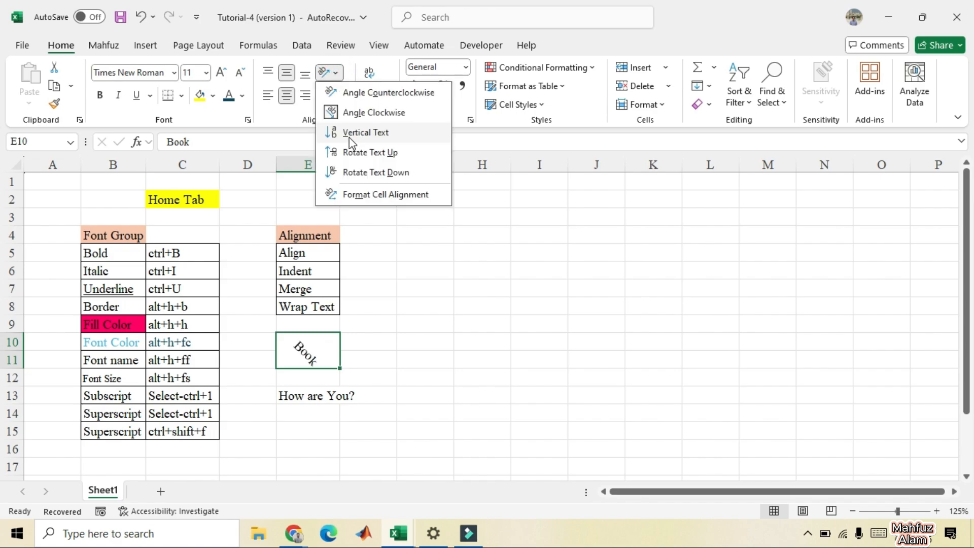
click(367, 134)
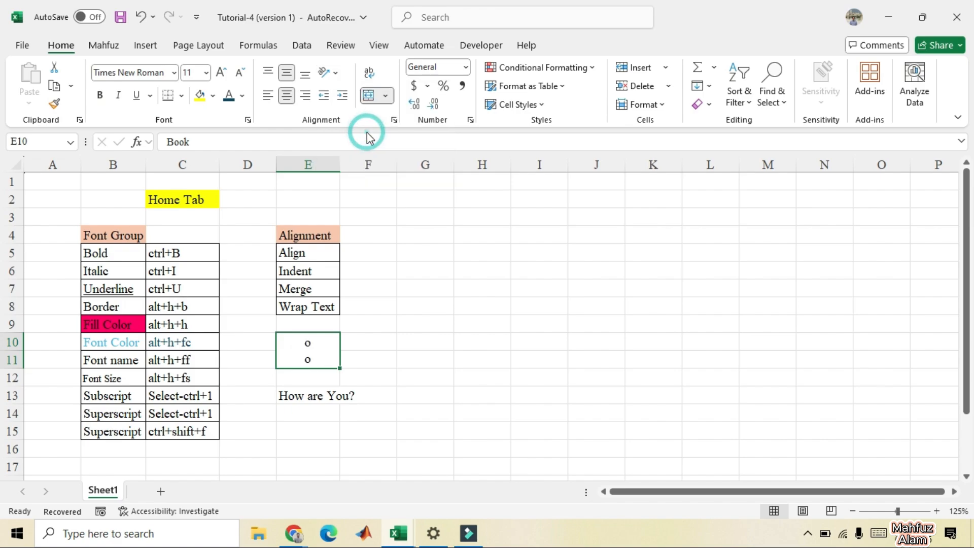
click(327, 72)
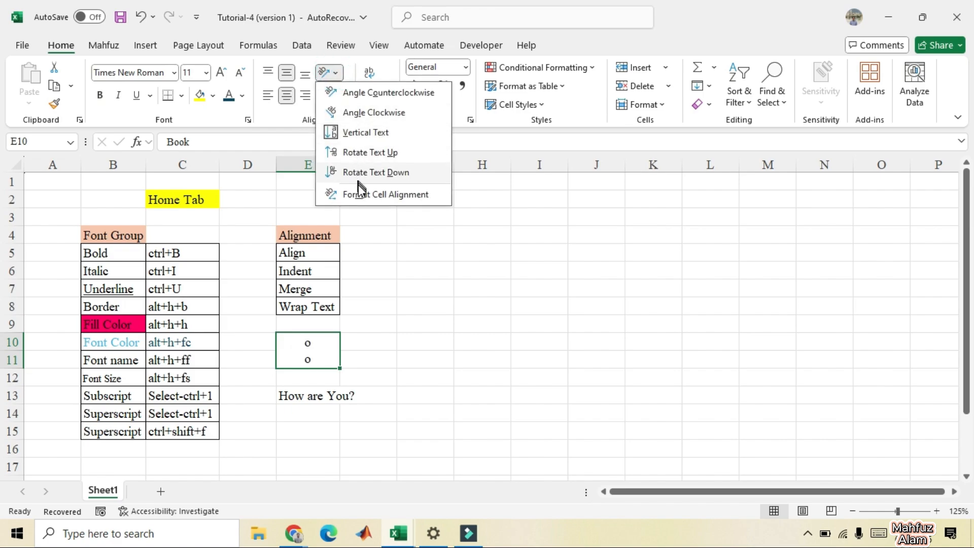
click(367, 173)
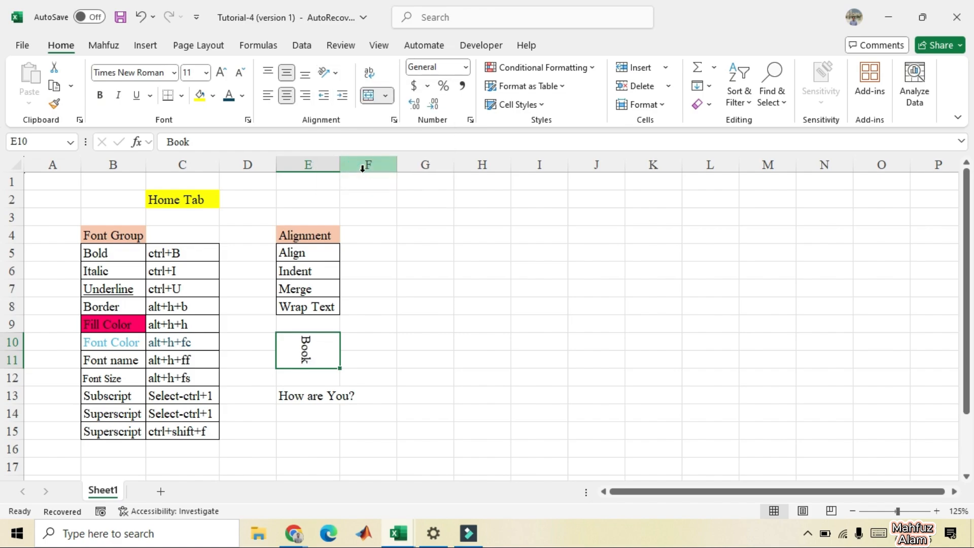
Try a text orientation of -45 degrees in the merged Book cell's alignment settings, and apply 0 degrees
click(395, 121)
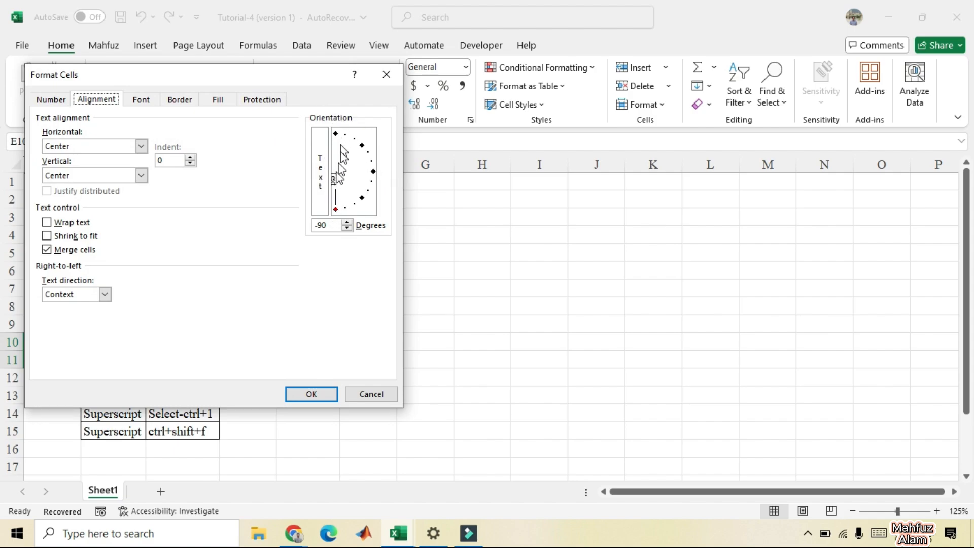
click(361, 197)
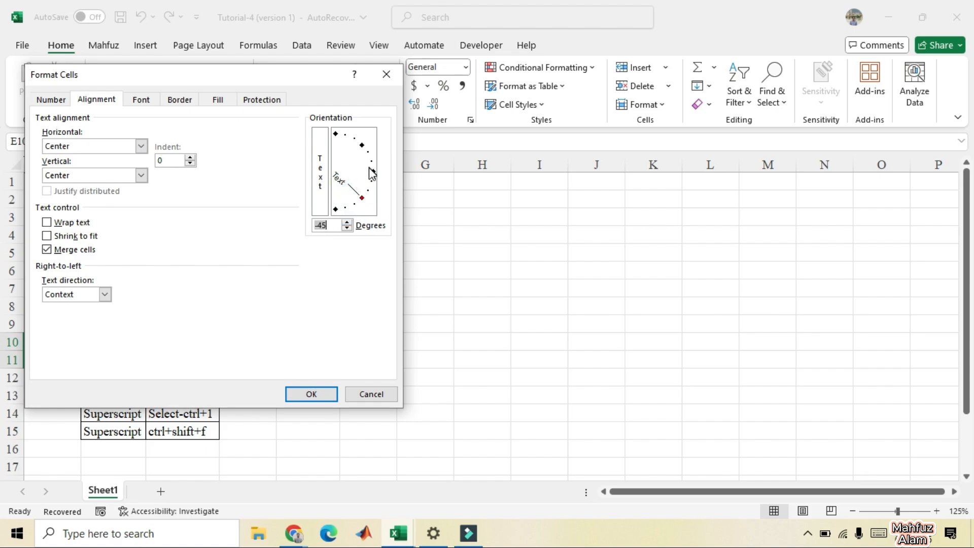
click(373, 172)
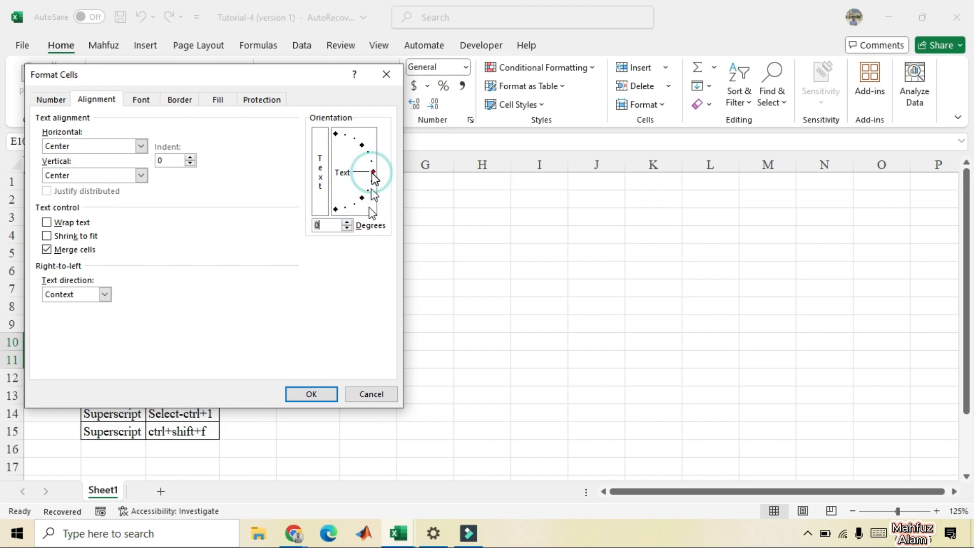
click(320, 396)
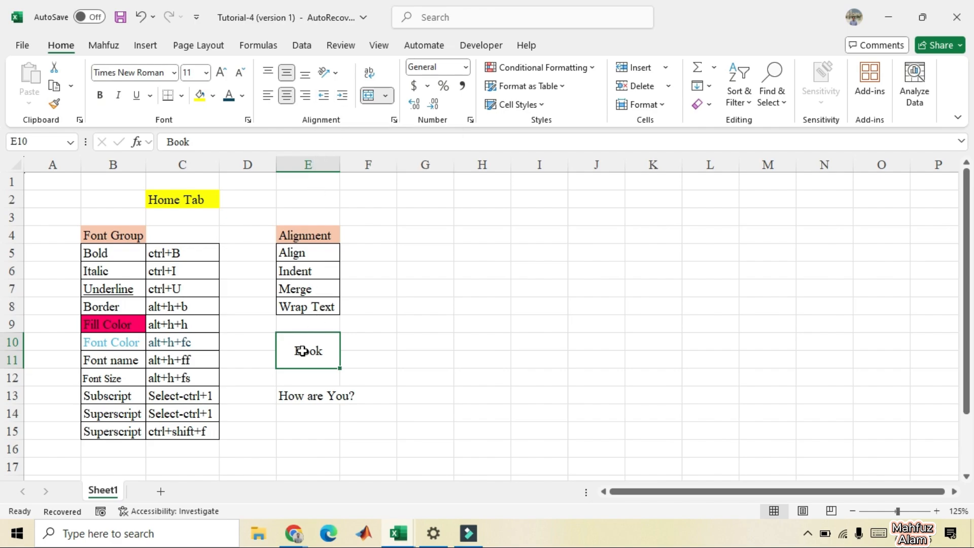
Left-align Book in the merged cell and increase its indent by one level
click(269, 97)
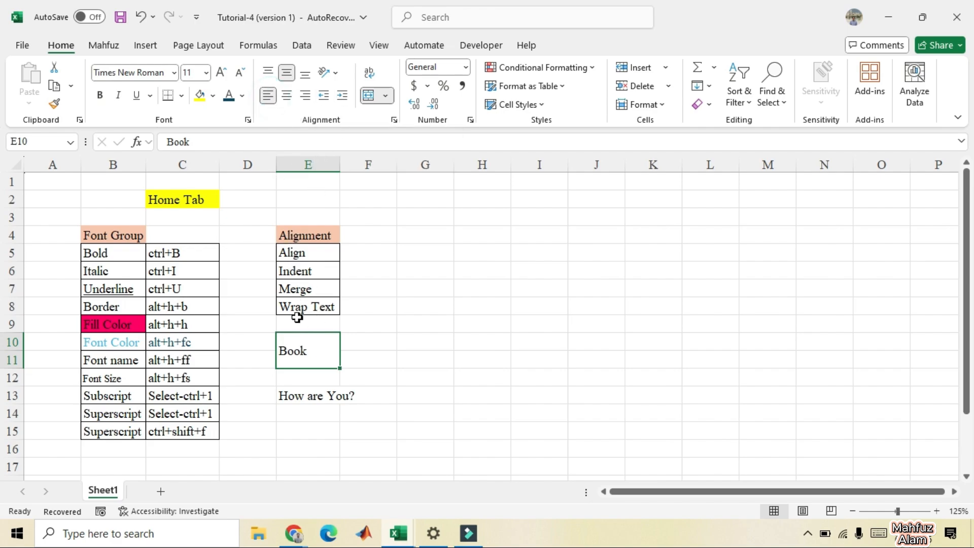
click(344, 101)
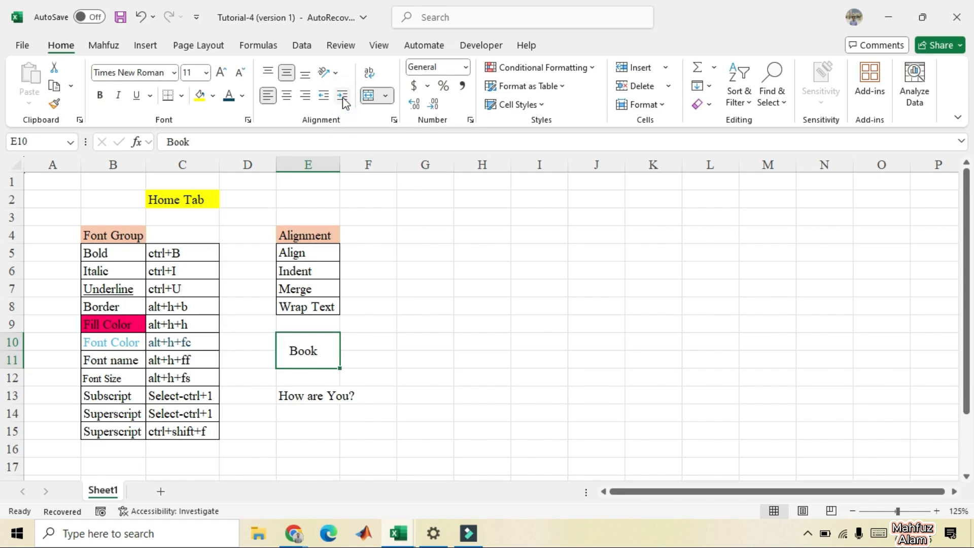
Increase the indent of Book in the merged cell further, and decrease it until no indent is left
click(344, 101)
click(344, 101)
click(323, 101)
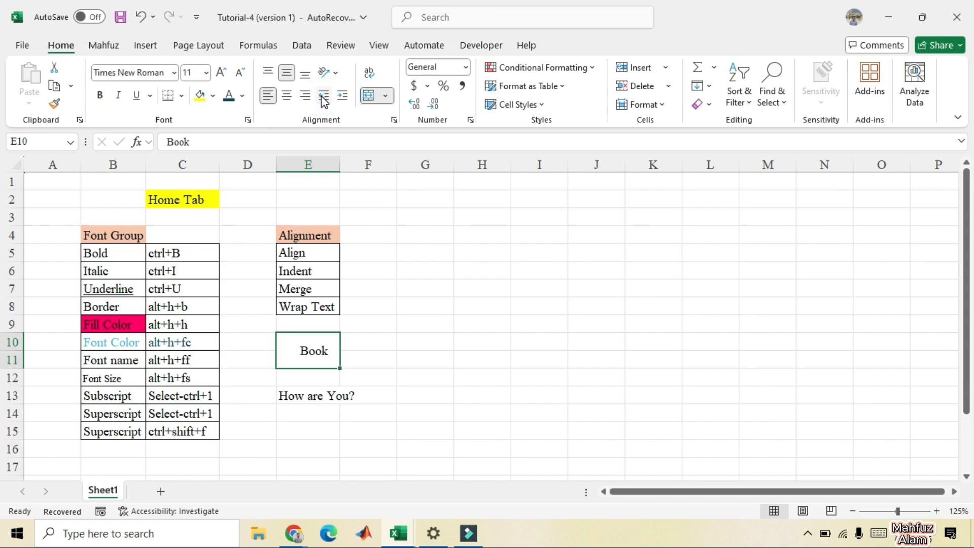
click(324, 101)
click(324, 101)
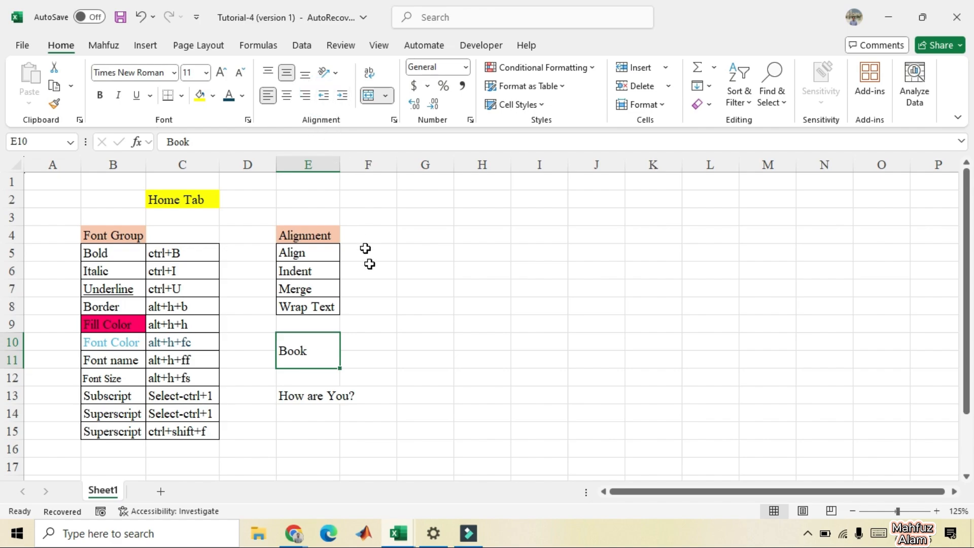
key(Right)
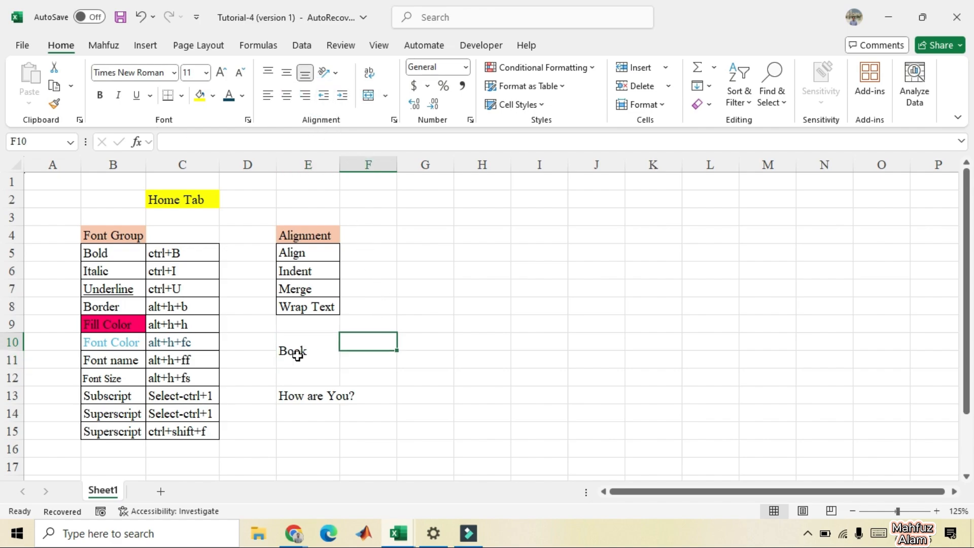
Try Wrap Text on How are You? in cell E13, and undo the wrapping
click(308, 396)
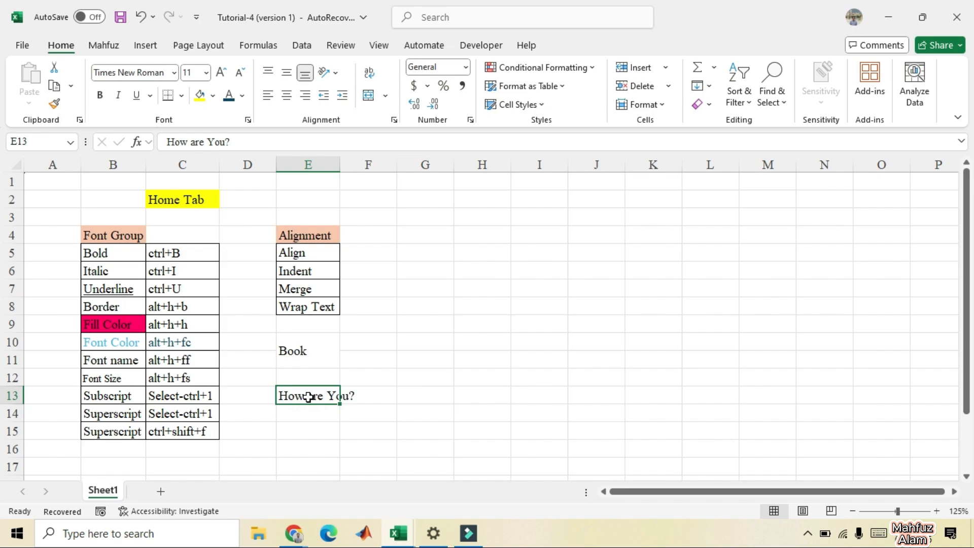
click(369, 77)
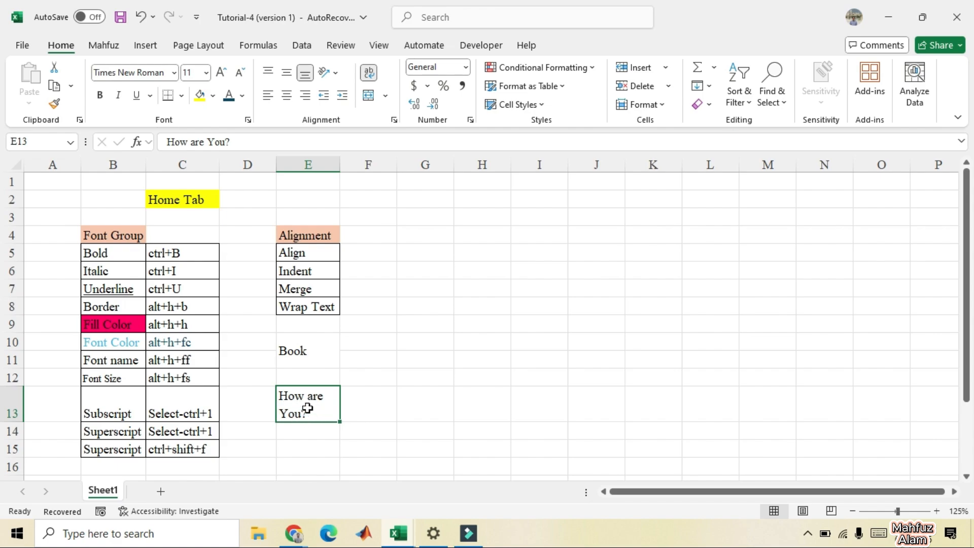
key(ctrl+z)
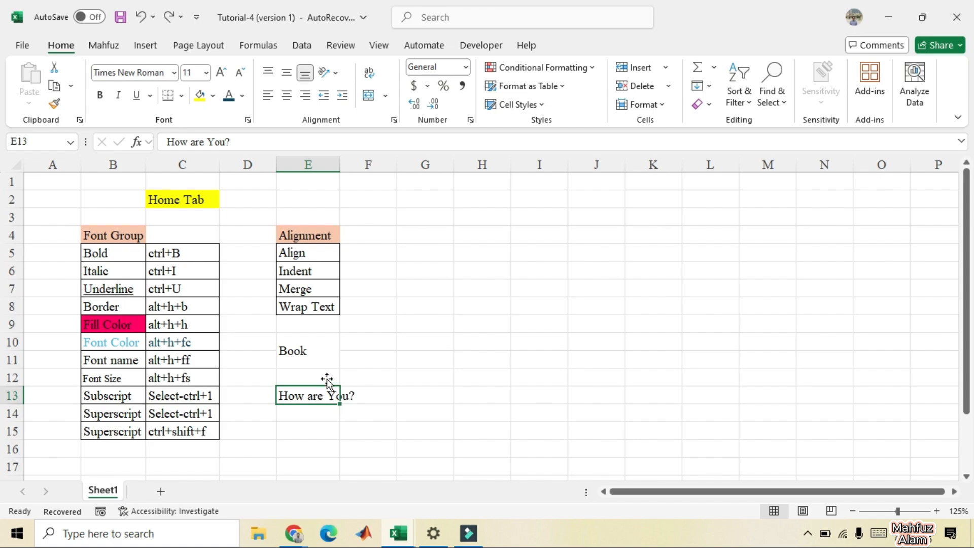
Try the Shrink to fit text control on How are You? in cell E13, and undo it
click(393, 120)
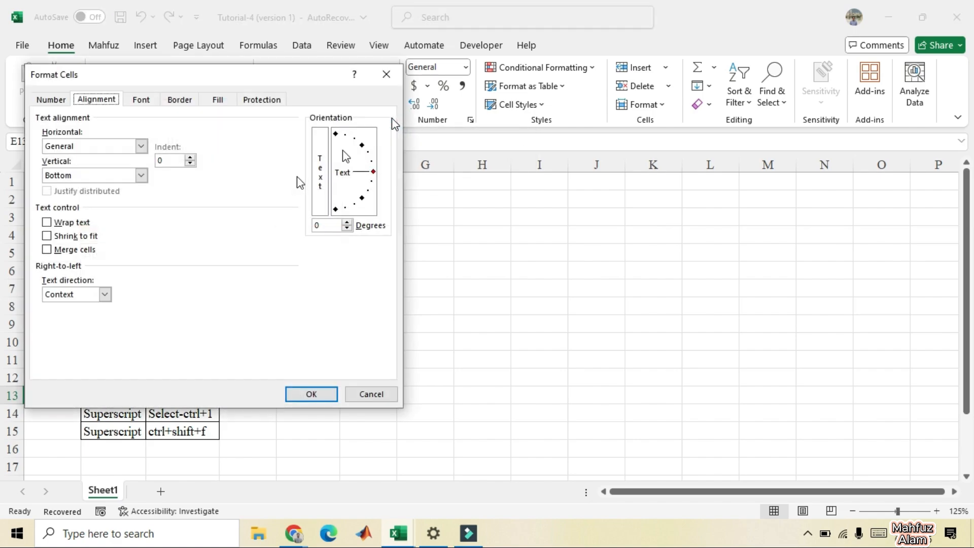
click(60, 236)
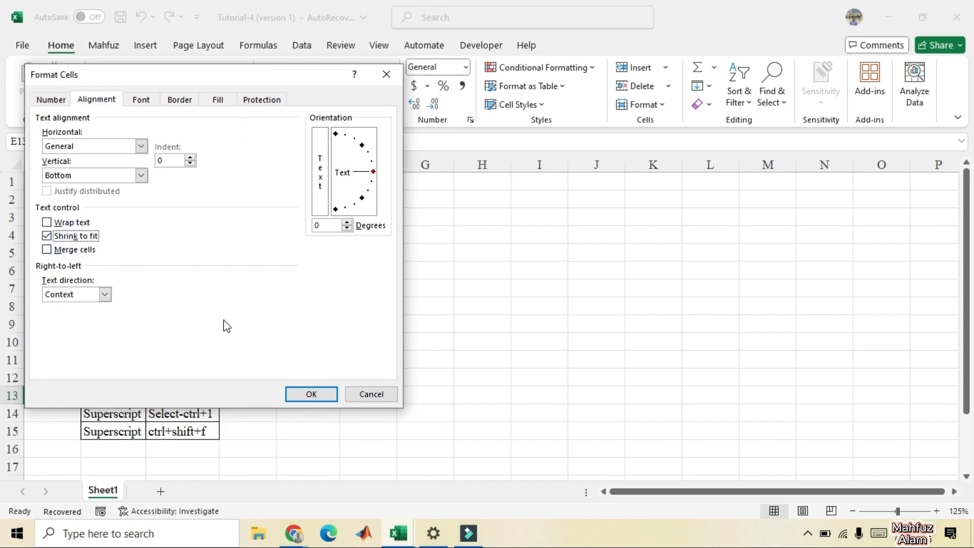
click(299, 393)
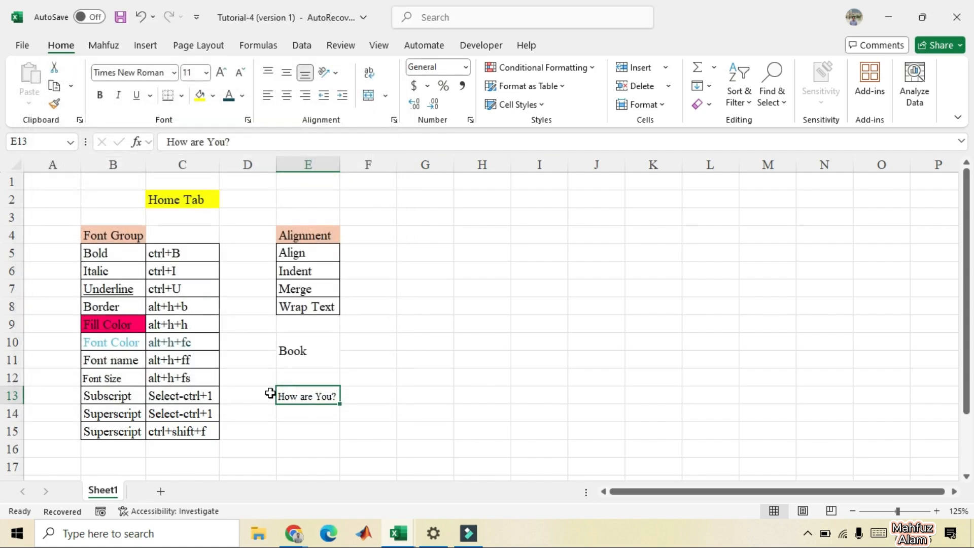
click(342, 408)
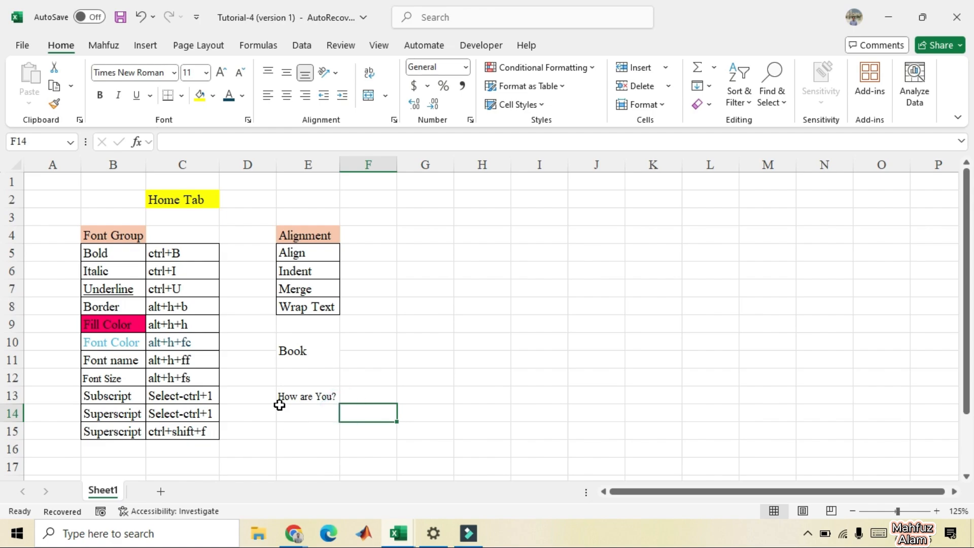
click(304, 397)
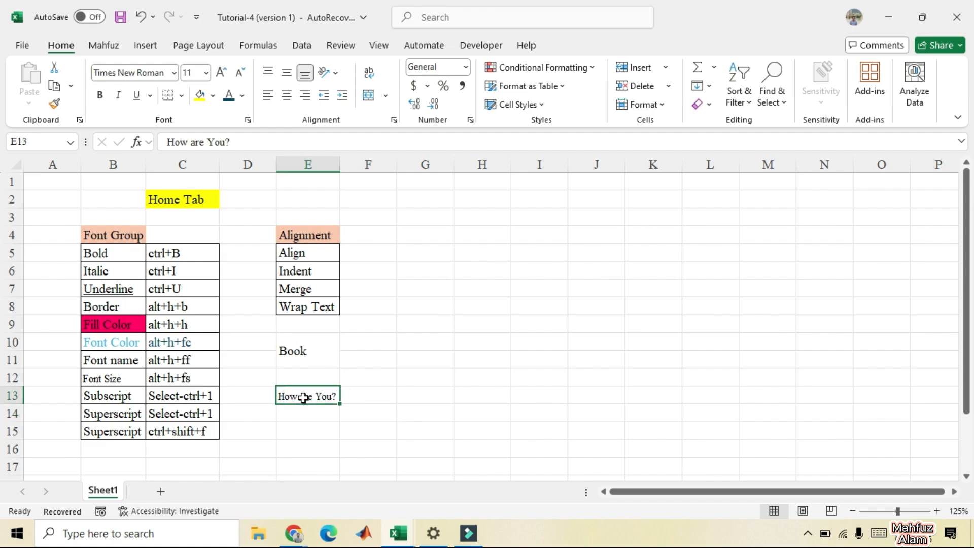
click(343, 457)
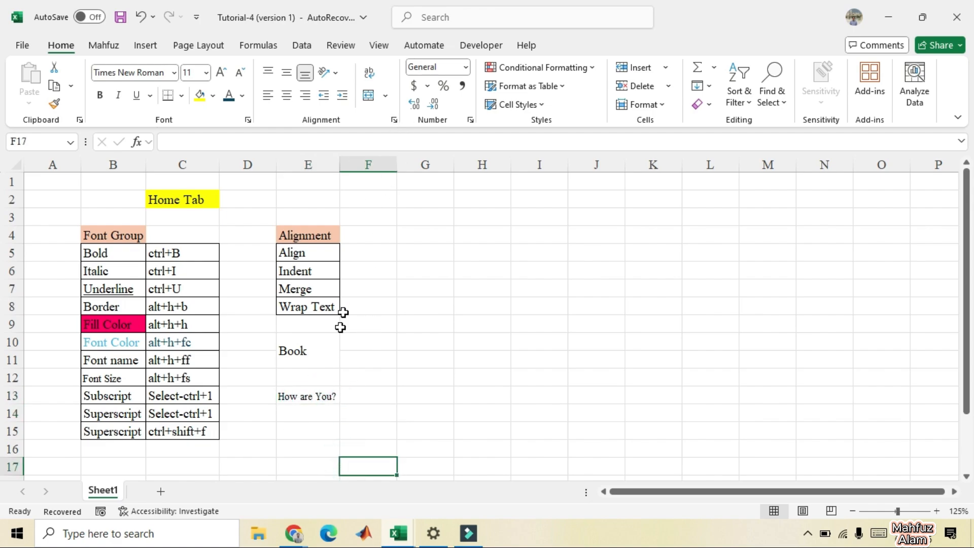
click(317, 397)
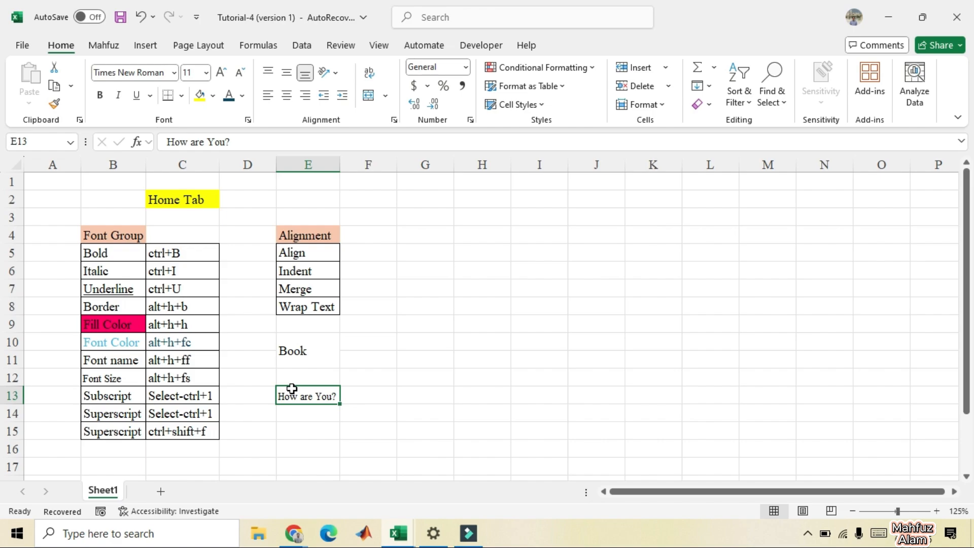
key(ctrl+z)
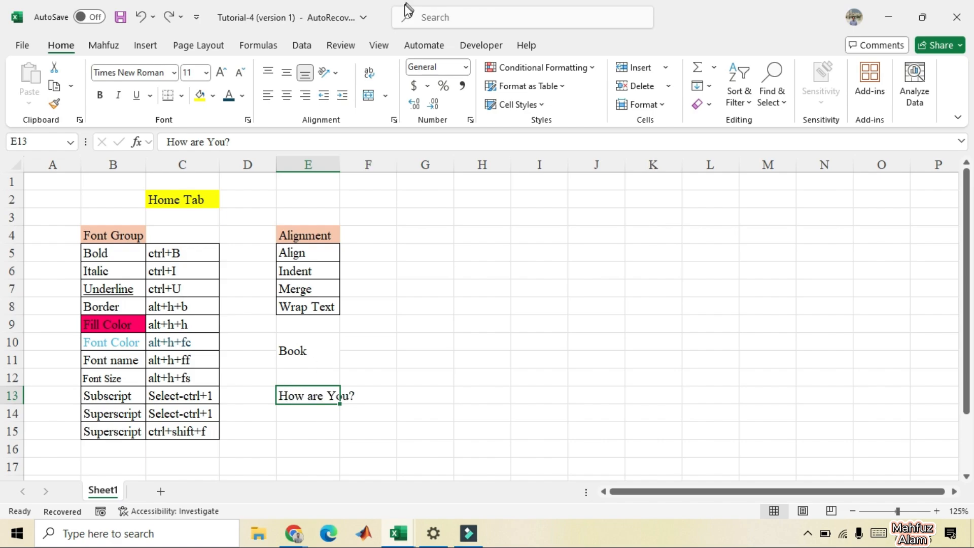
Wrap the How are You? text in cell E13 once more, and undo the change
click(369, 73)
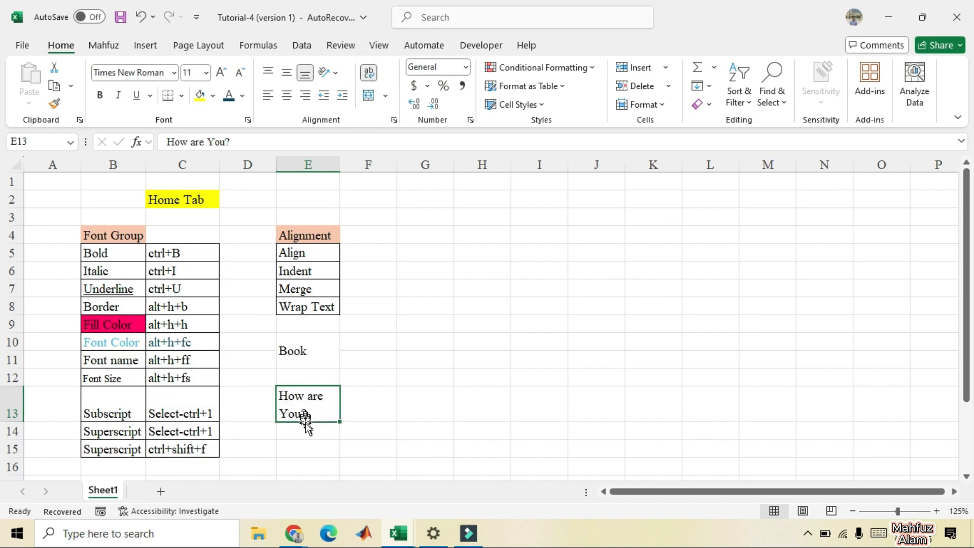
key(ctrl+z)
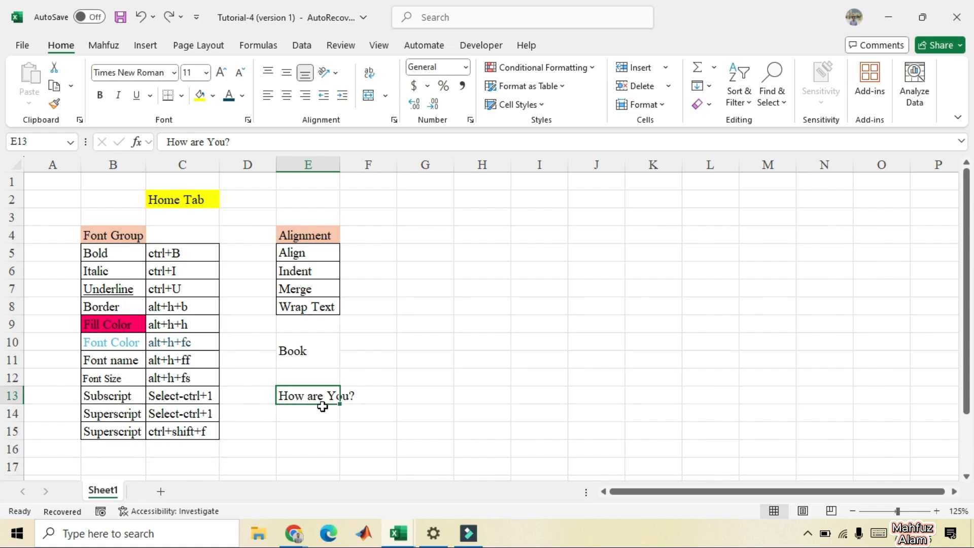
click(322, 407)
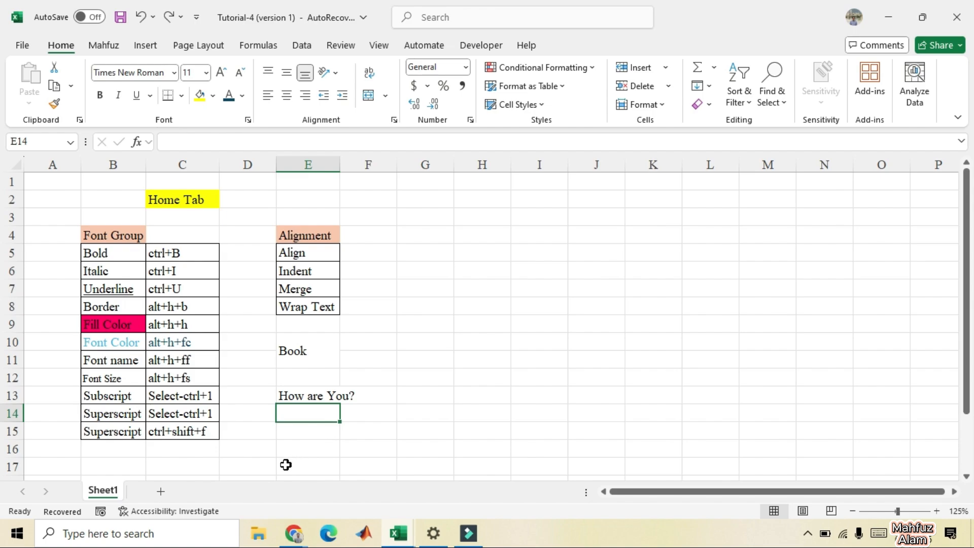